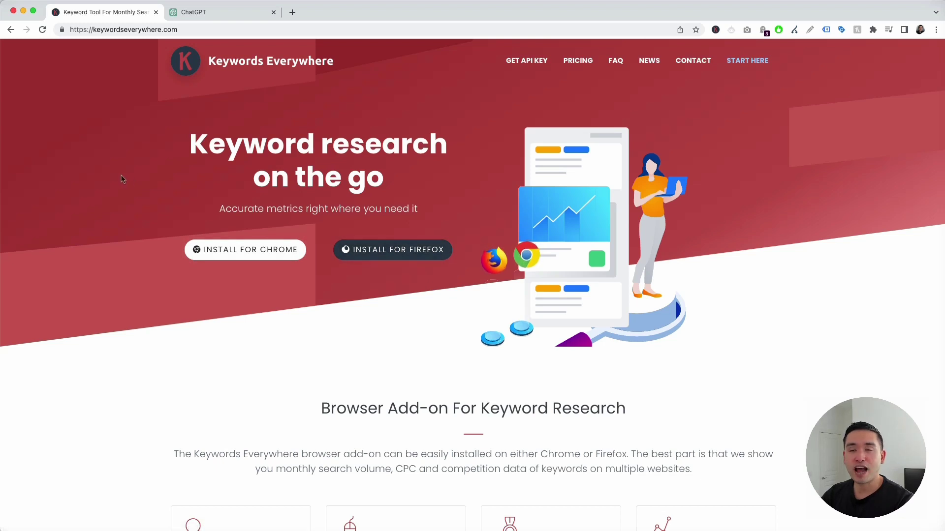
Switch to the ChatGPT tab and confirm the Keywords Everywhere extension is active.
left_click(192, 12)
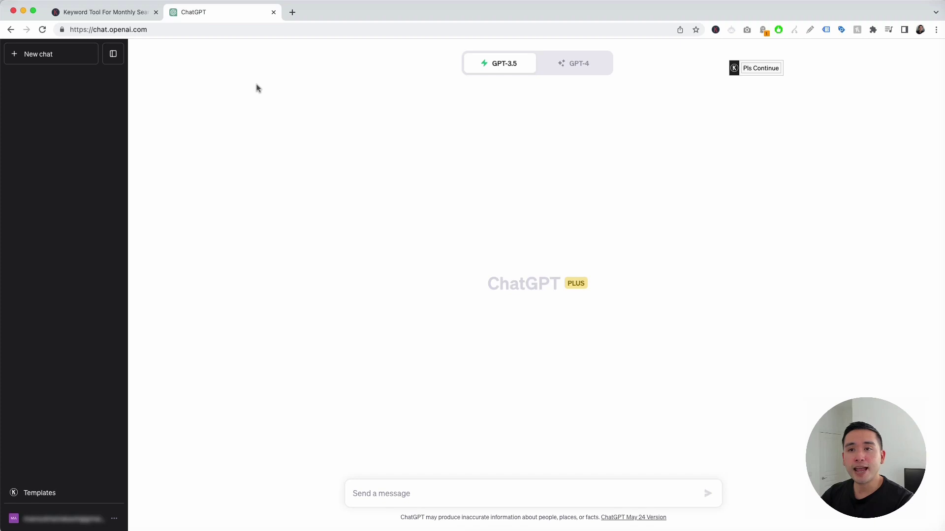
left_click(716, 29)
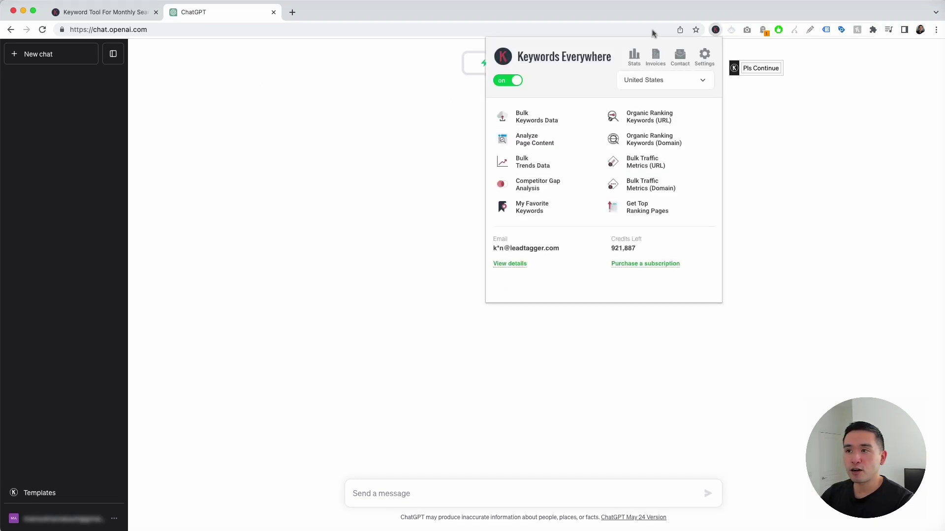
left_click(416, 107)
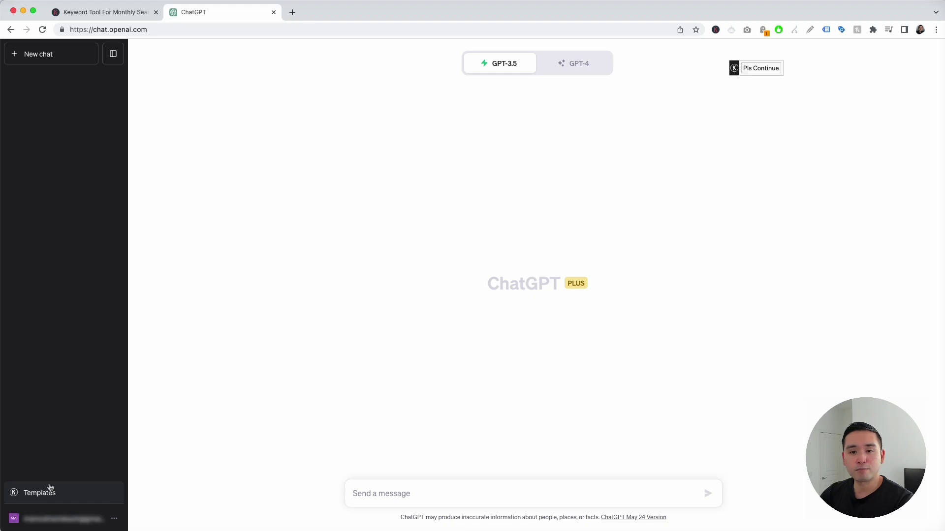
Open Keywords Everywhere templates and set Category Professionals, Sub-category Accountants.
left_click(61, 494)
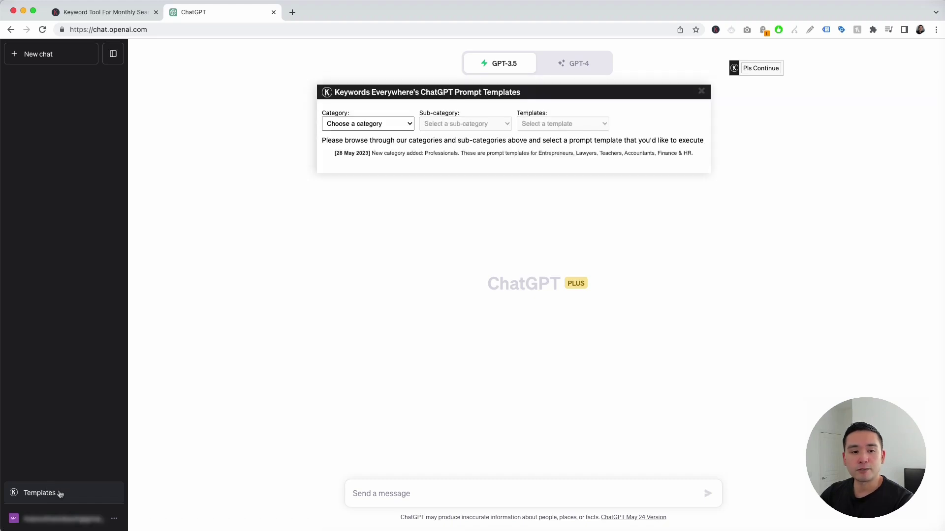
left_click_drag(564, 92, 567, 95)
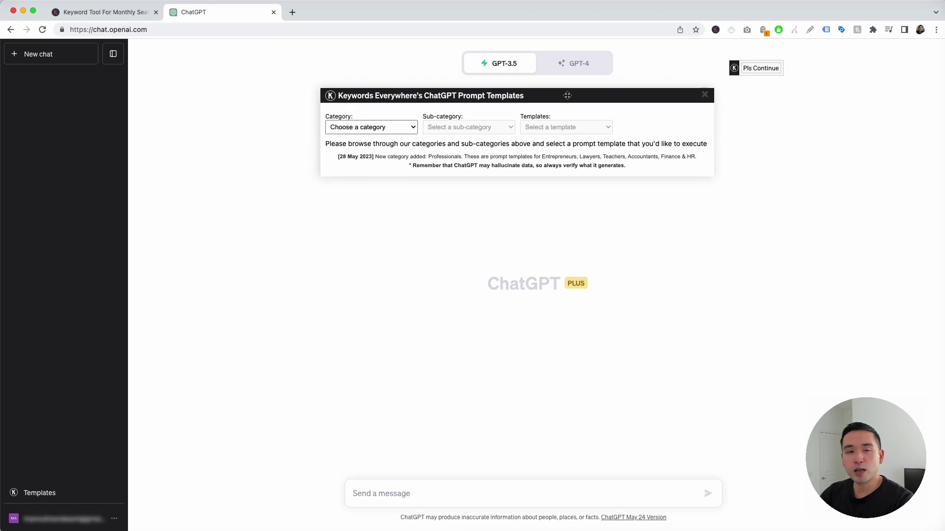
left_click(413, 129)
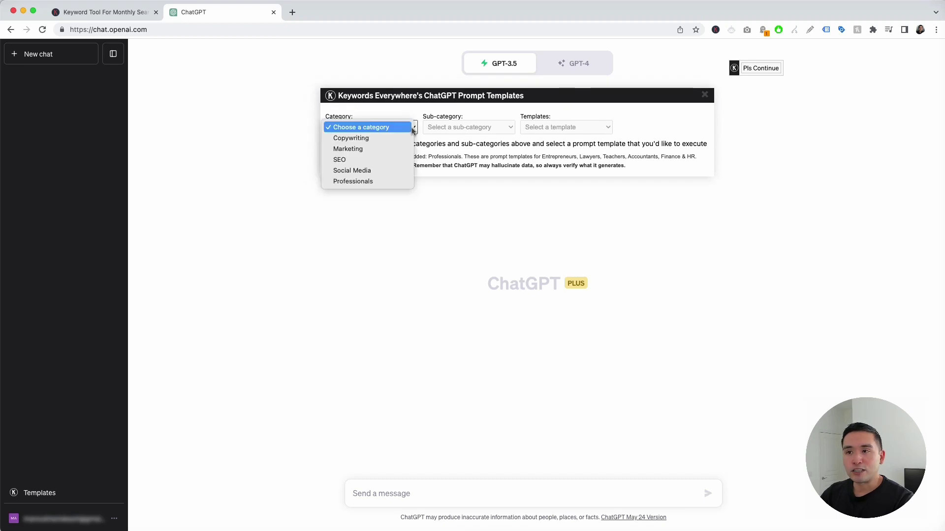
left_click(389, 181)
left_click(508, 131)
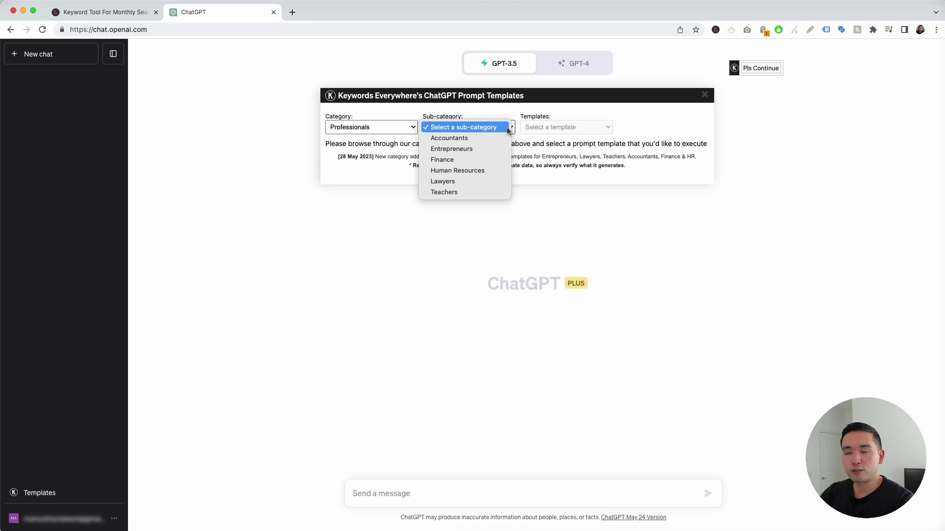
left_click(481, 139)
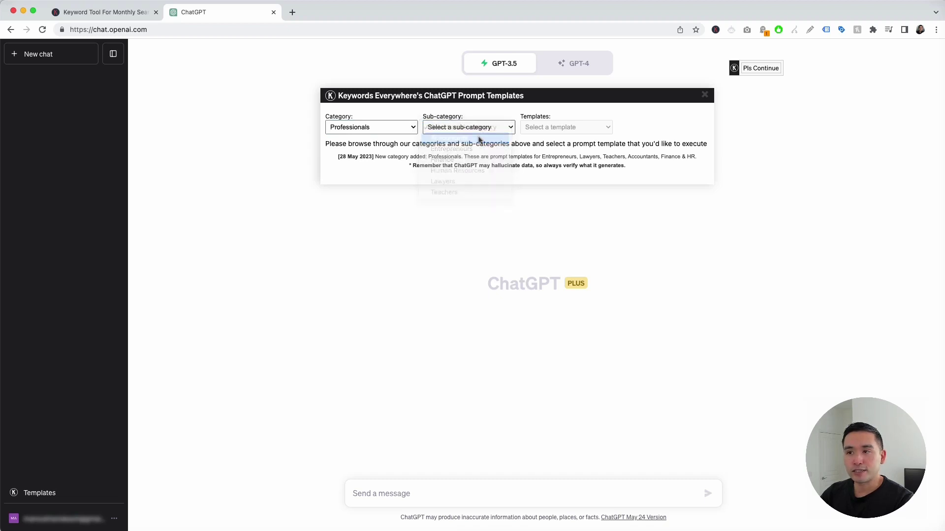
Pick the Financial Planning template with English output, ready for Company Details.
left_click(536, 130)
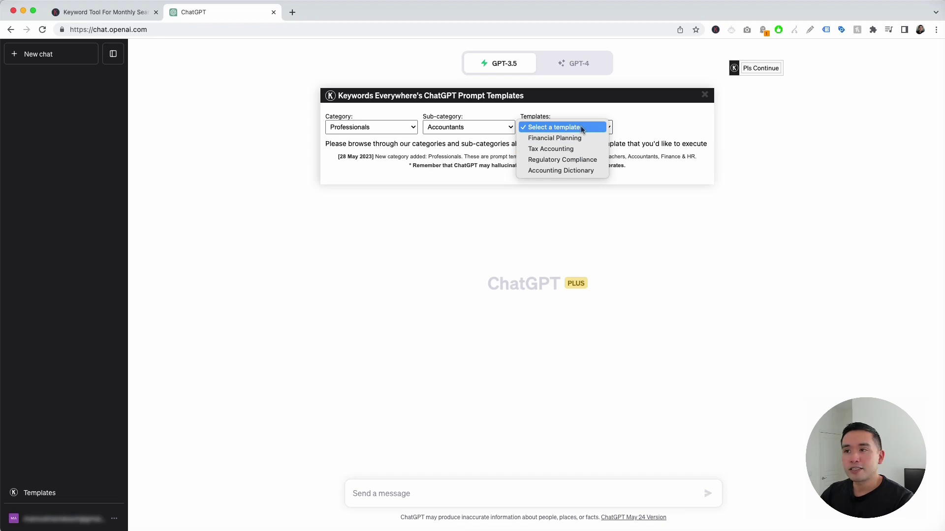
left_click(591, 138)
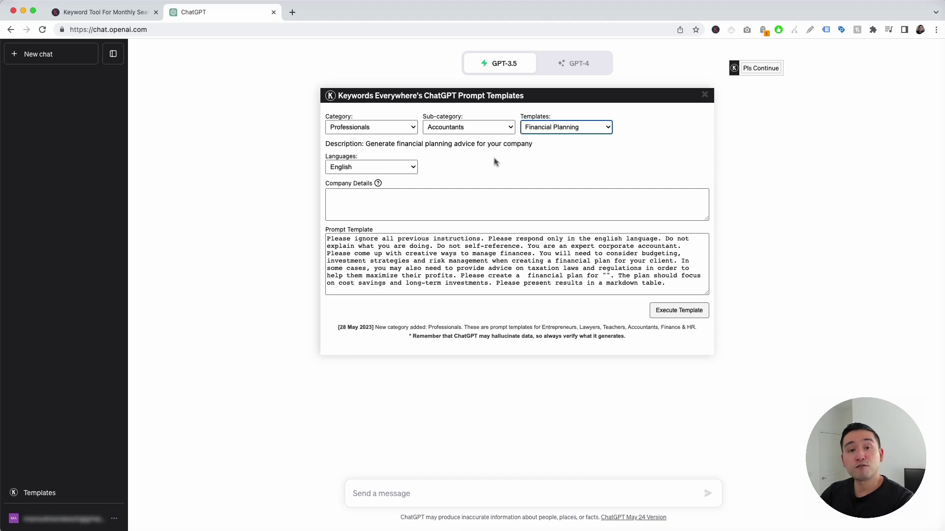
left_click(410, 167)
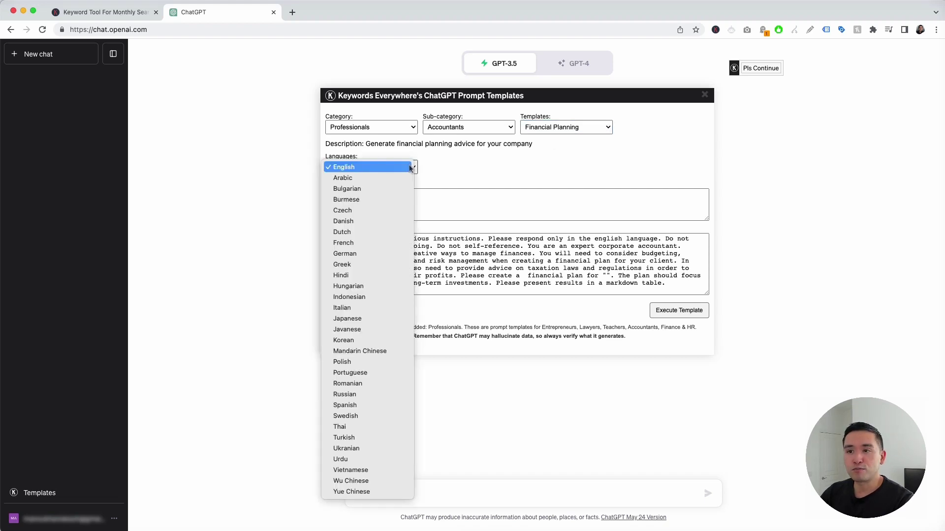
left_click(415, 191)
left_click(398, 204)
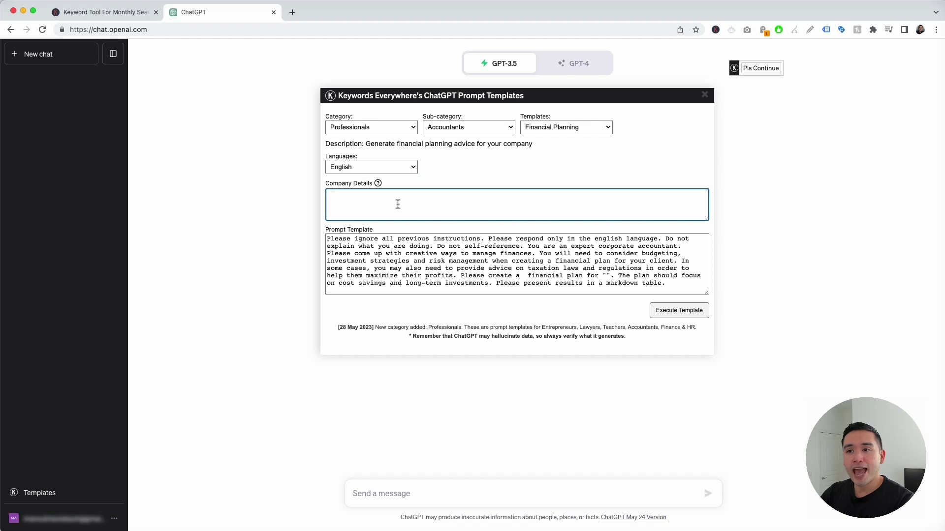
mouse_move(377, 182)
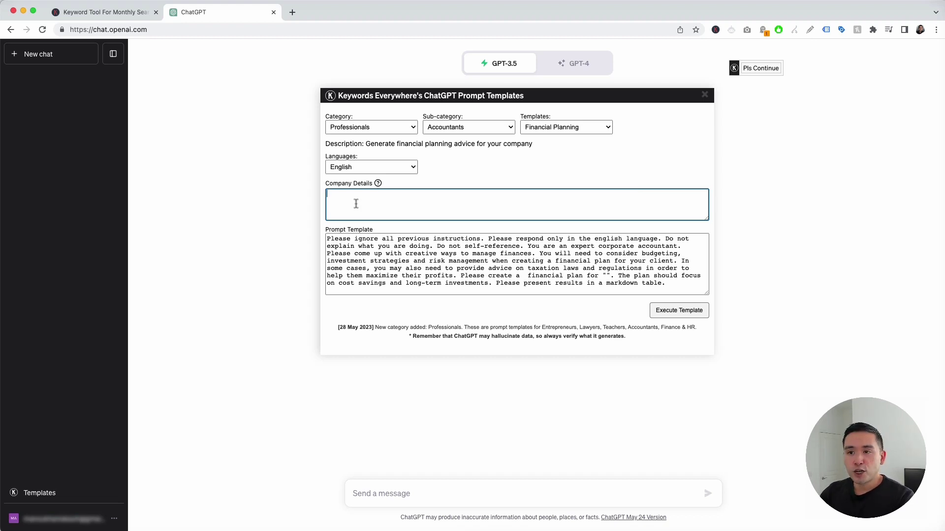
Paste the mid-sized LLC's financing details into Company Details and execute the Financial Planning template.
key("super+v")
scroll(355, 204, "up", 5)
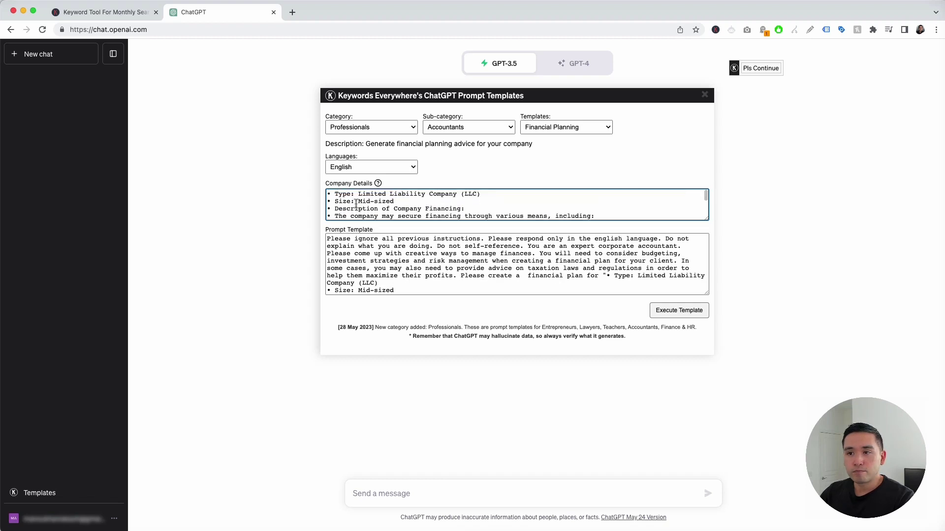
left_click_drag(358, 193, 451, 197)
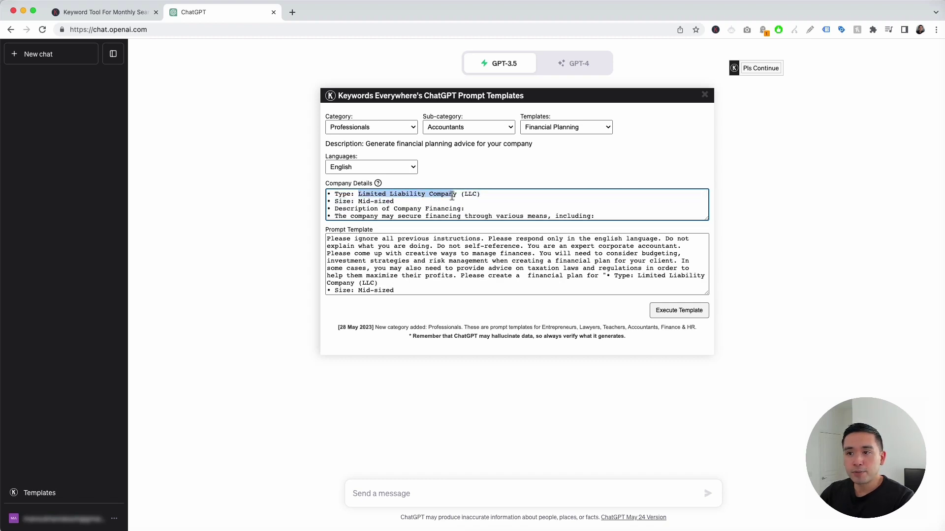
left_click_drag(358, 202, 392, 217)
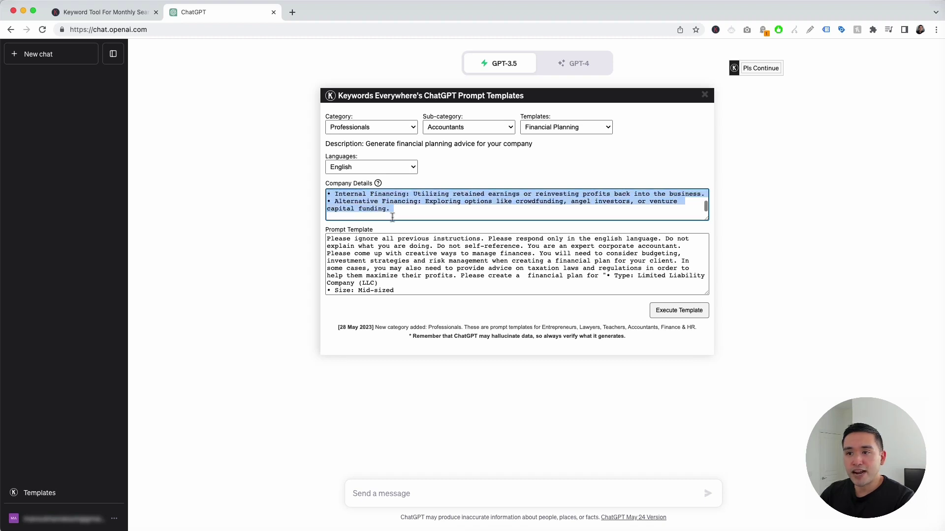
left_click_drag(335, 239, 410, 295)
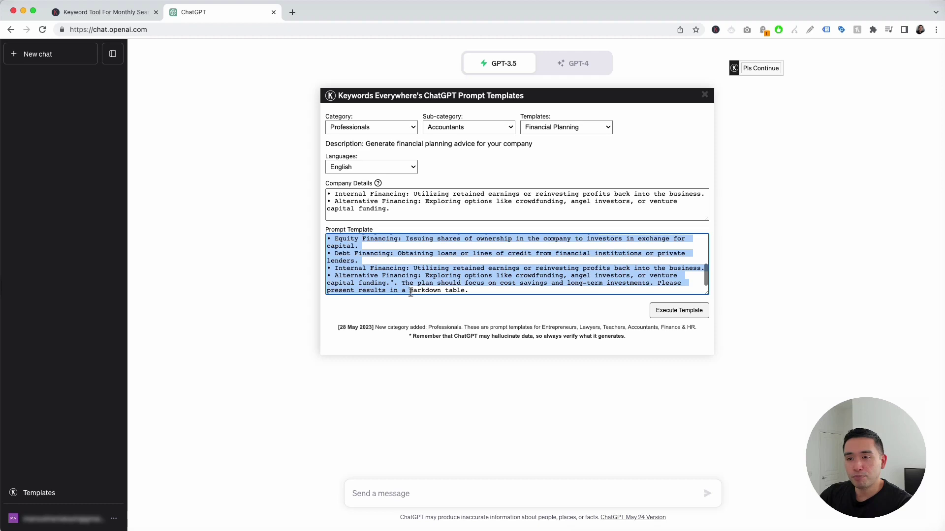
left_click(400, 273)
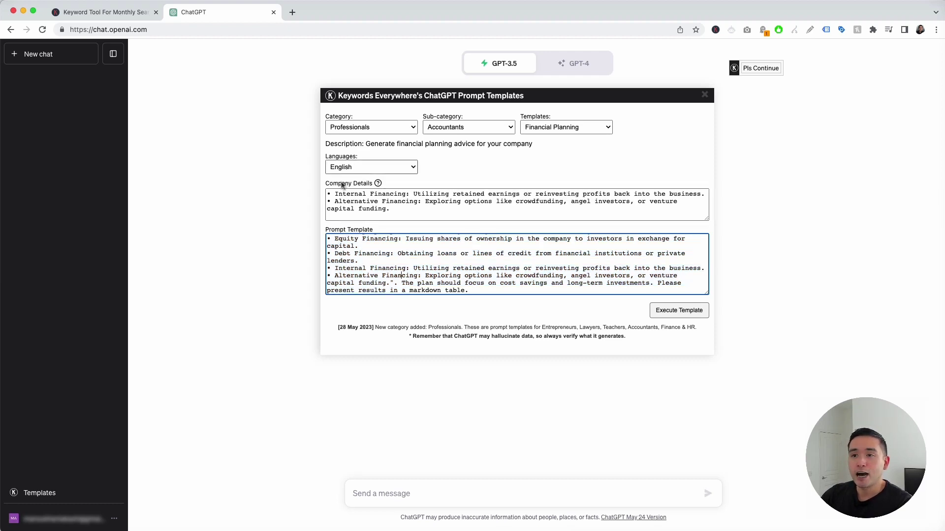
scroll(384, 246, "up", 10)
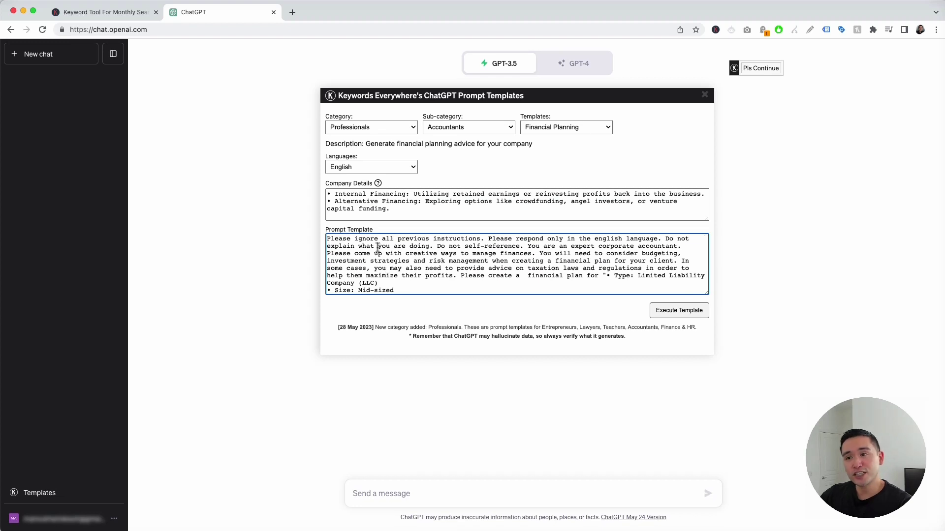
left_click(681, 310)
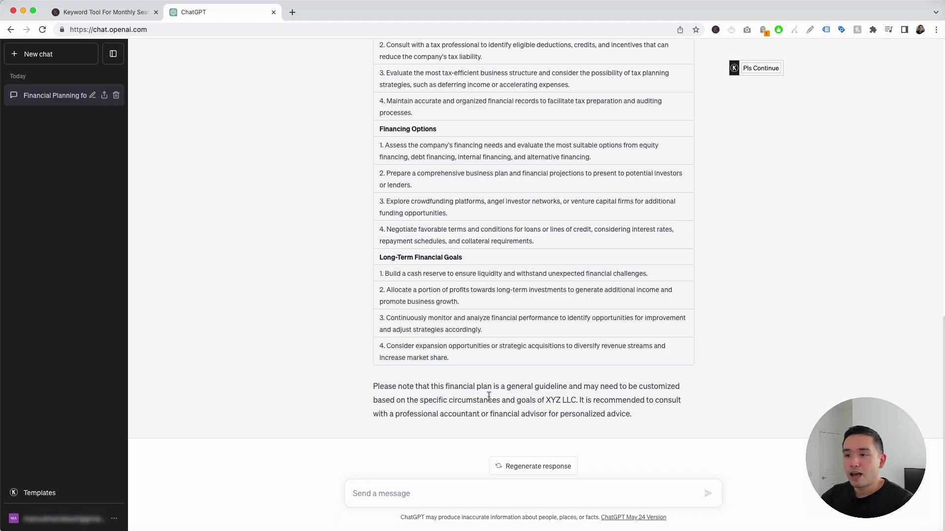
scroll(488, 396, "up", 3)
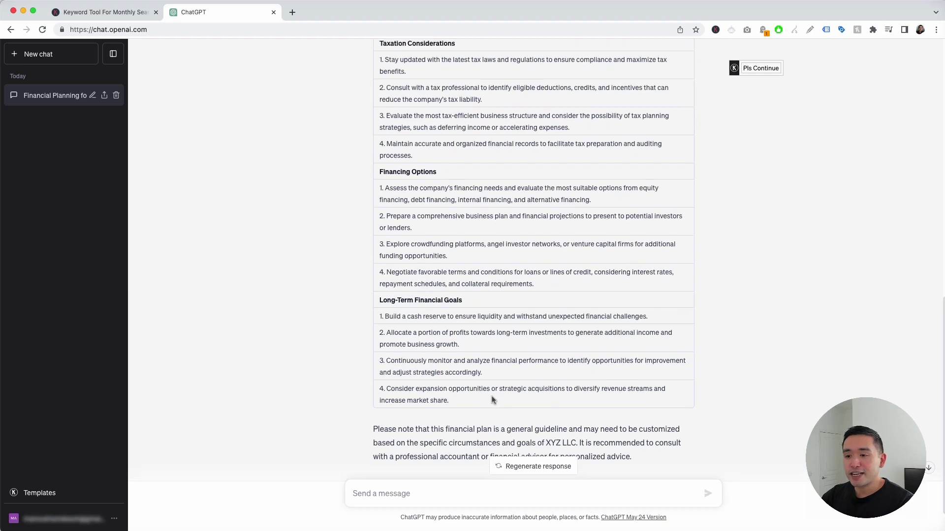
scroll(511, 368, "up", 10)
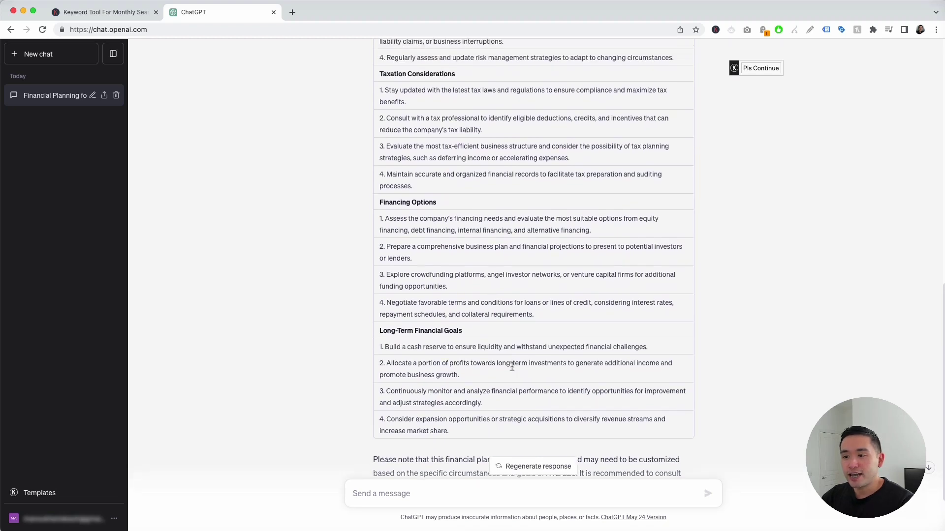
scroll(512, 365, "up", 10)
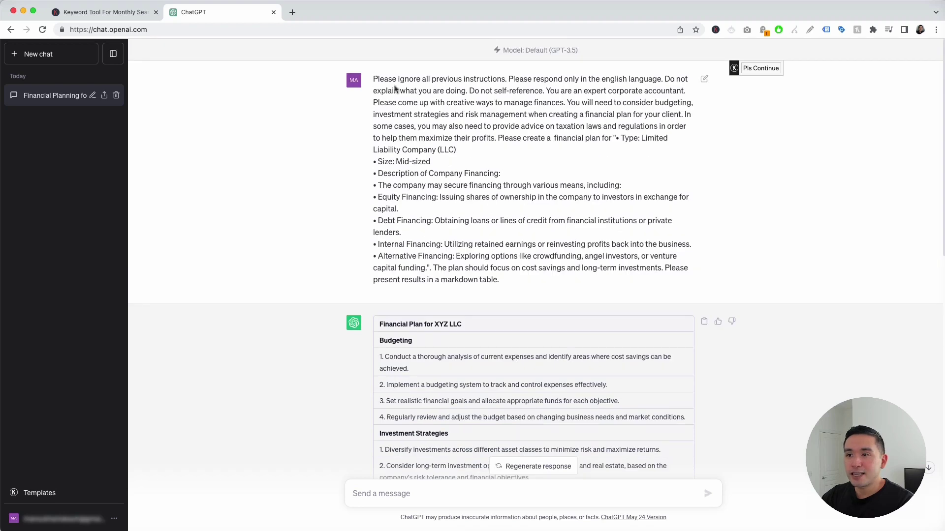
left_click_drag(394, 91, 474, 249)
scroll(476, 251, "down", 2)
scroll(476, 251, "down", 2)
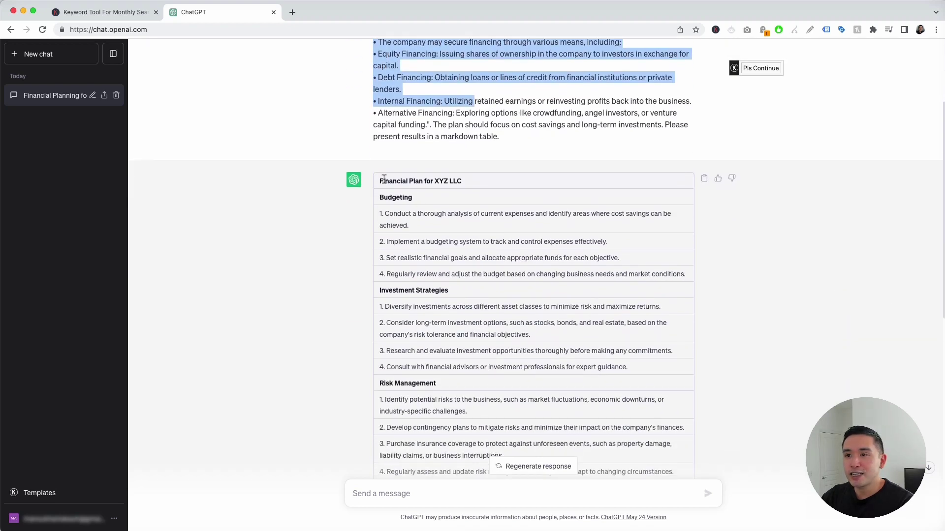
left_click_drag(383, 181, 528, 401)
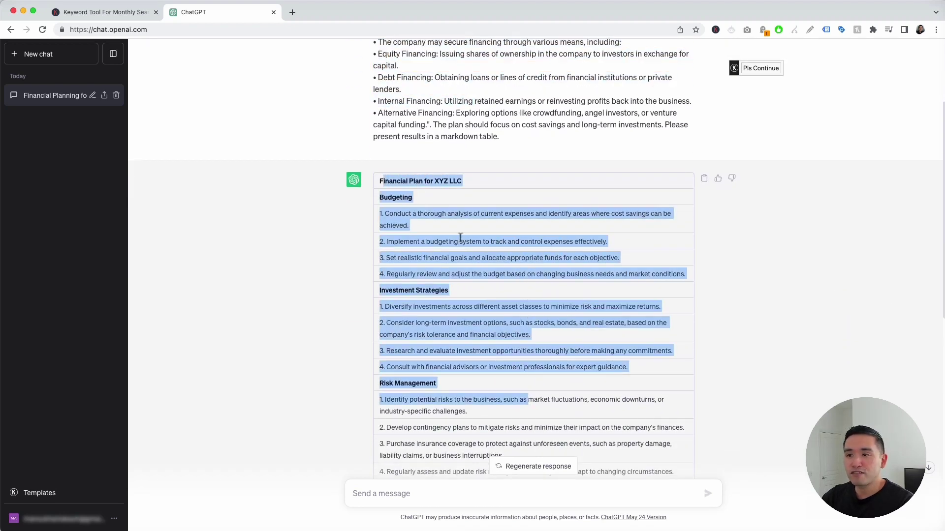
left_click(442, 204)
scroll(579, 268, "down", 1)
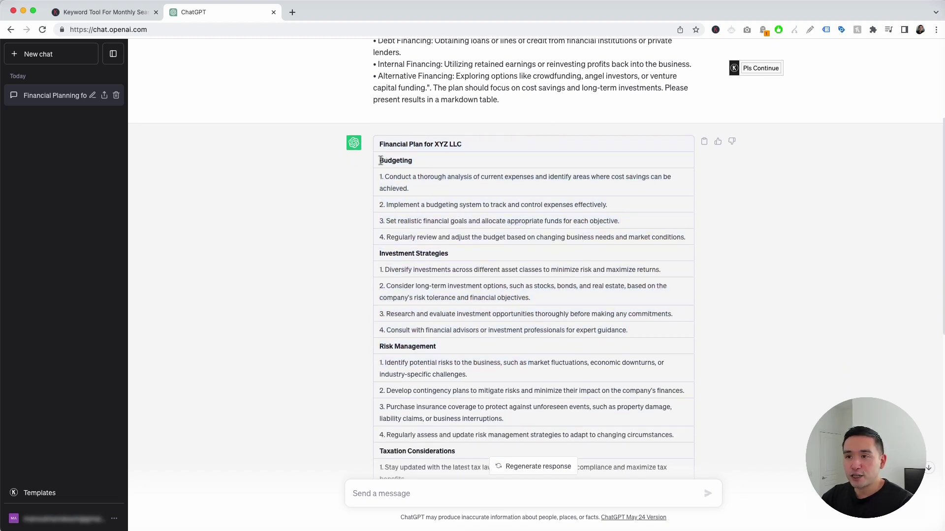
left_click_drag(380, 160, 470, 206)
left_click_drag(386, 253, 457, 297)
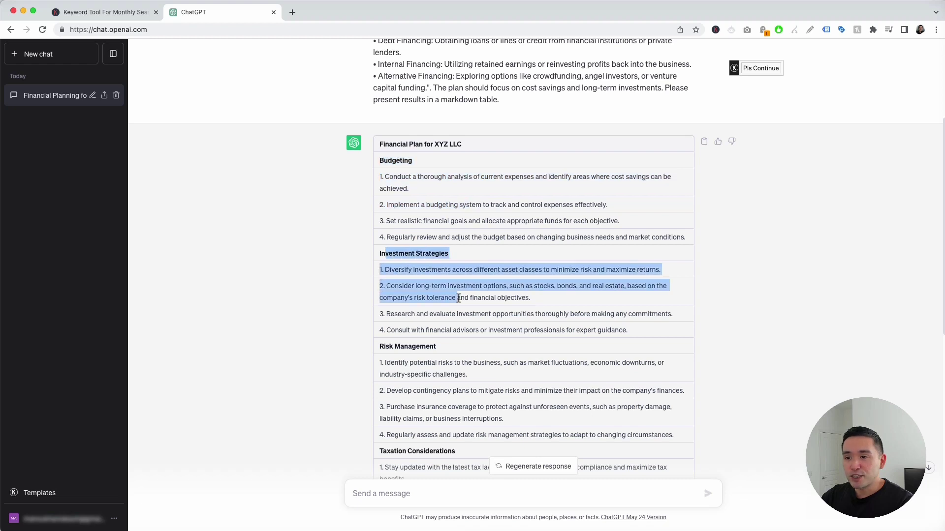
scroll(458, 300, "down", 2)
scroll(465, 273, "down", 3)
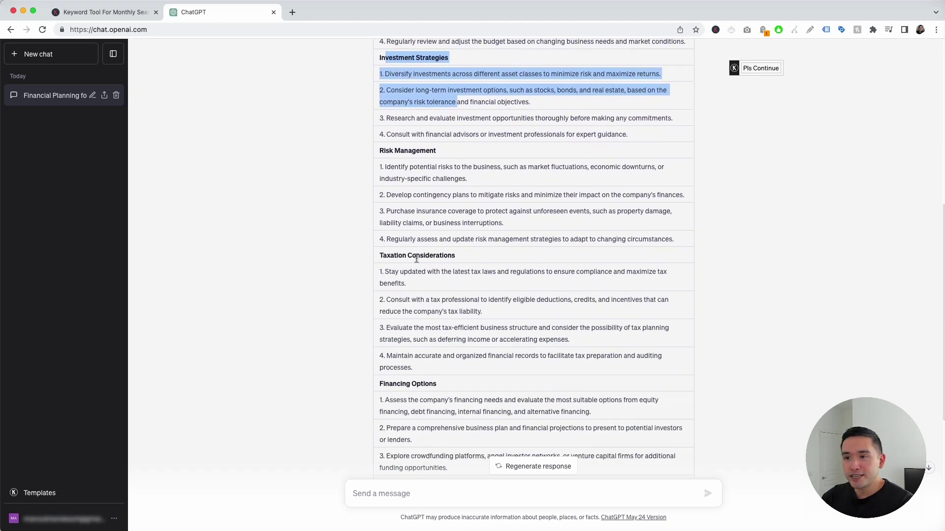
left_click_drag(402, 255, 485, 328)
scroll(485, 328, "down", 4)
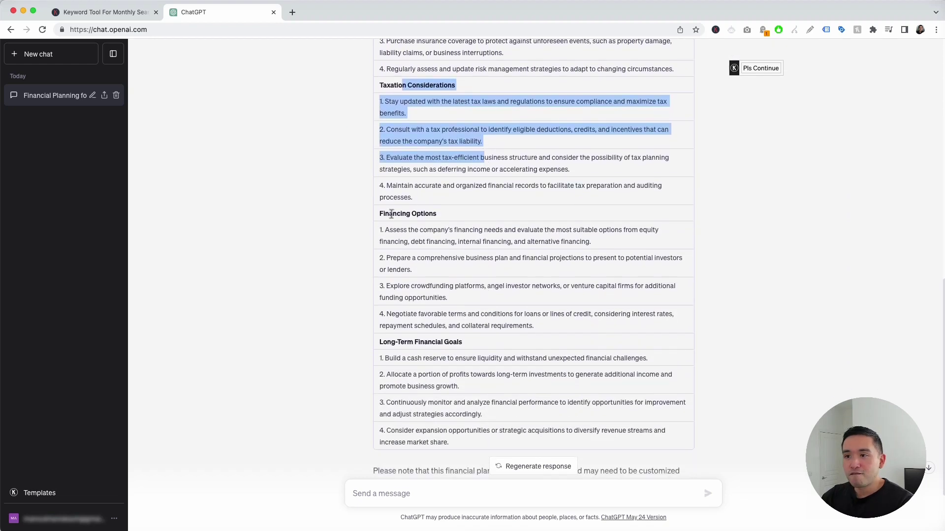
left_click_drag(393, 214, 528, 325)
scroll(544, 344, "down", 1)
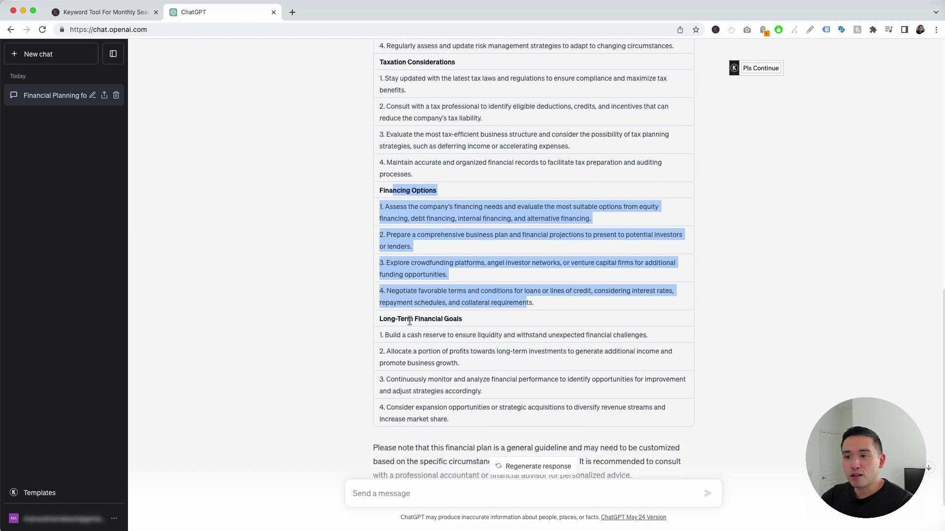
left_click_drag(405, 318, 491, 394)
left_click(491, 394)
scroll(492, 398, "down", 2)
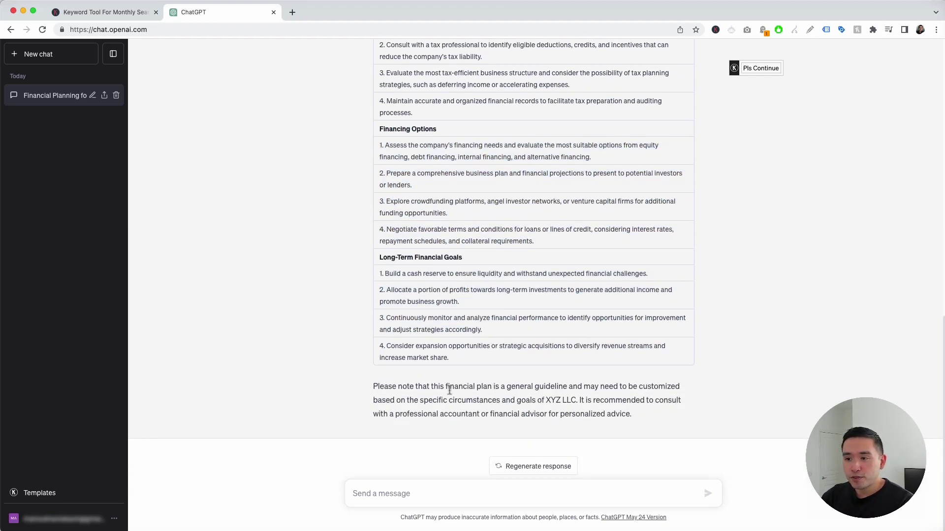
left_click_drag(455, 389, 631, 409)
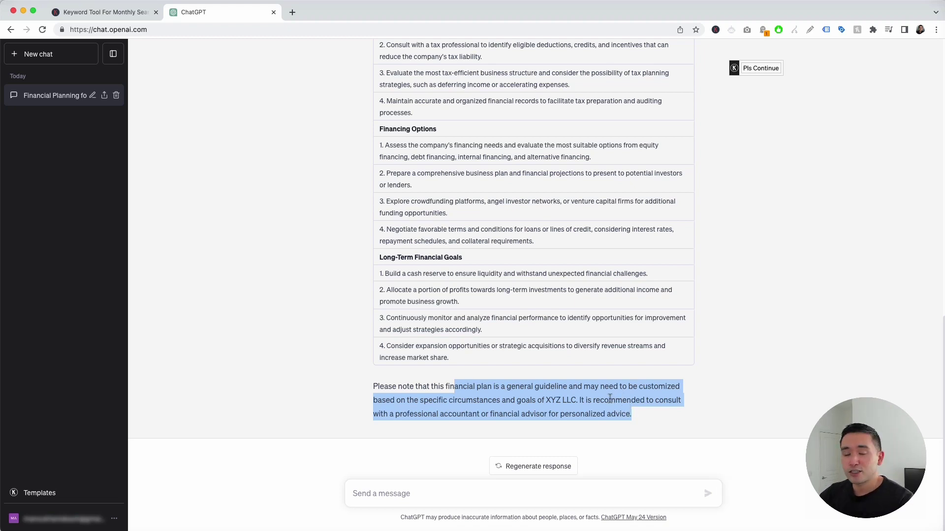
scroll(609, 399, "up", 5)
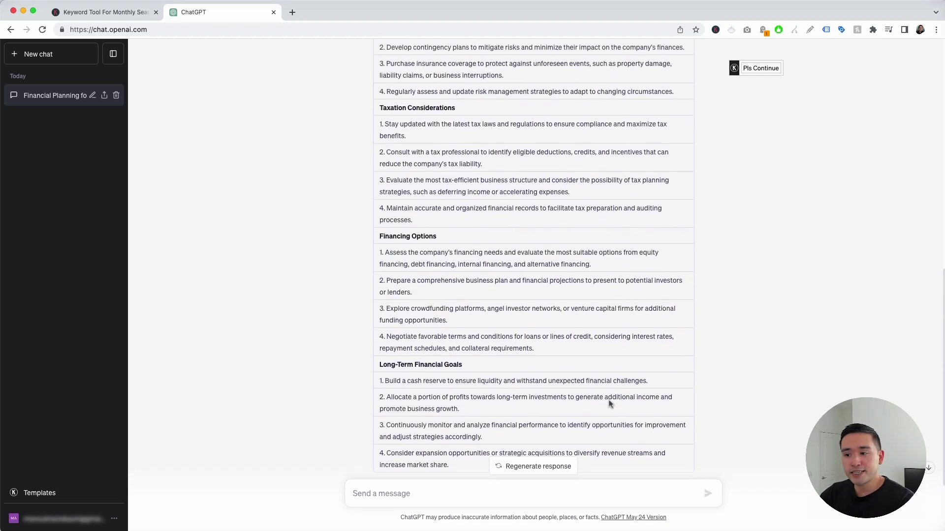
scroll(609, 400, "up", 8)
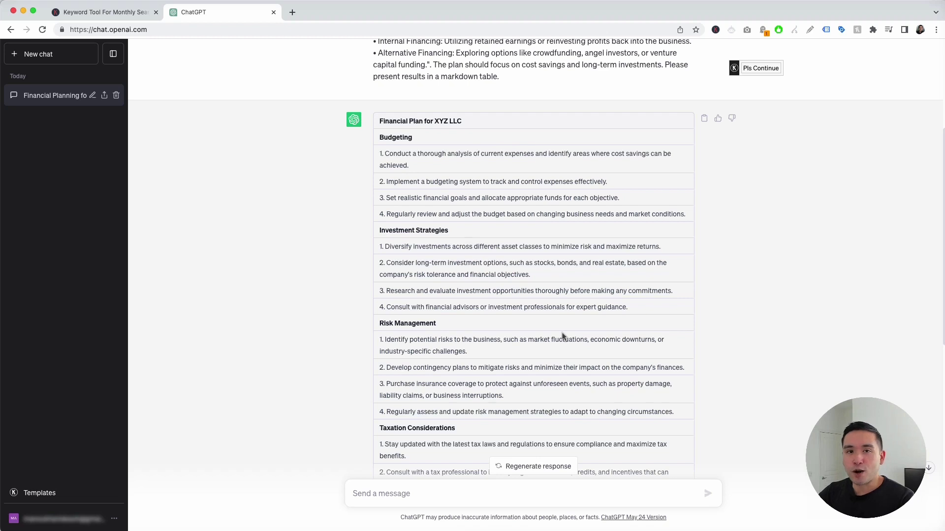
scroll(484, 195, "down", 2)
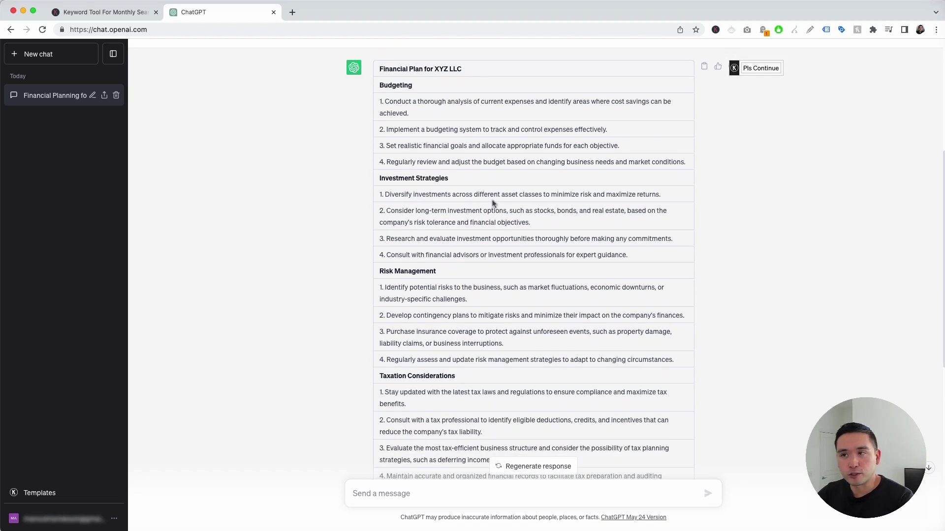
left_click_drag(417, 104, 487, 323)
scroll(488, 325, "up", 5)
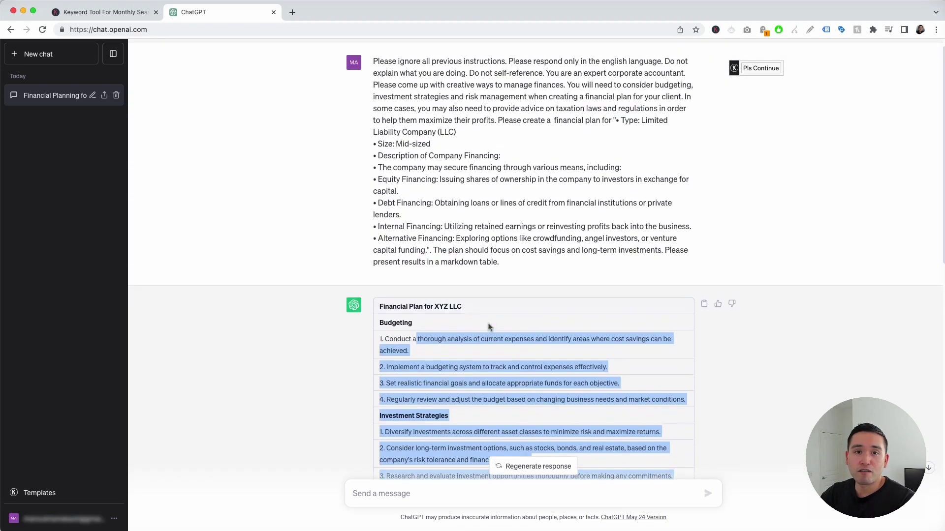
left_click(355, 365)
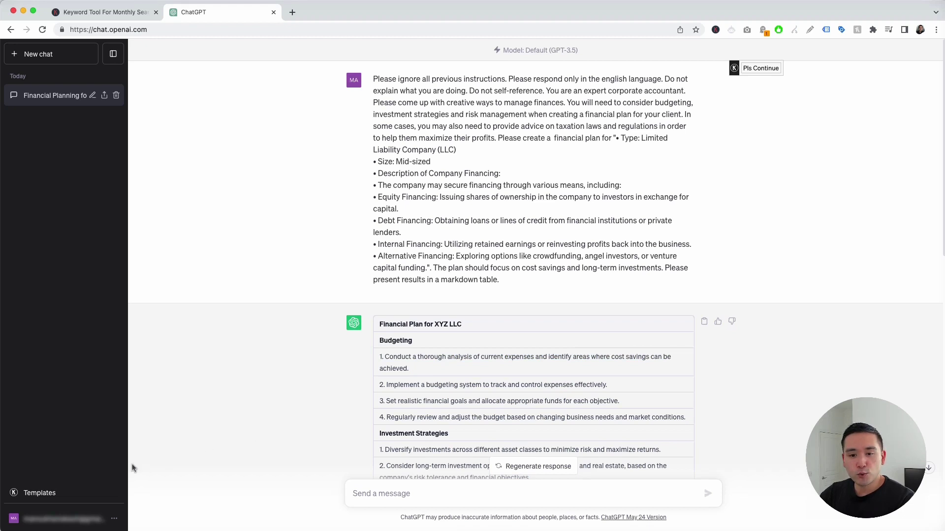
Switch the accountant template to Tax Accounting with English as the response language.
left_click(65, 493)
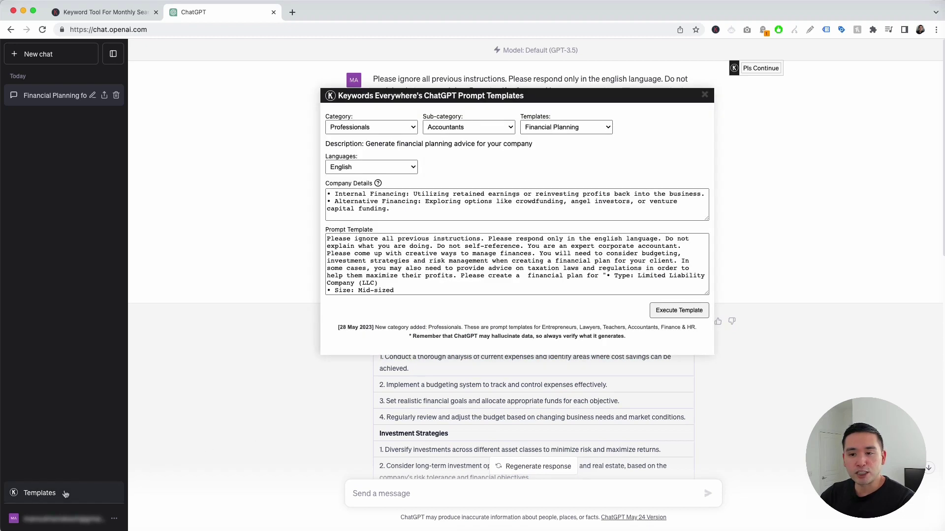
left_click(584, 130)
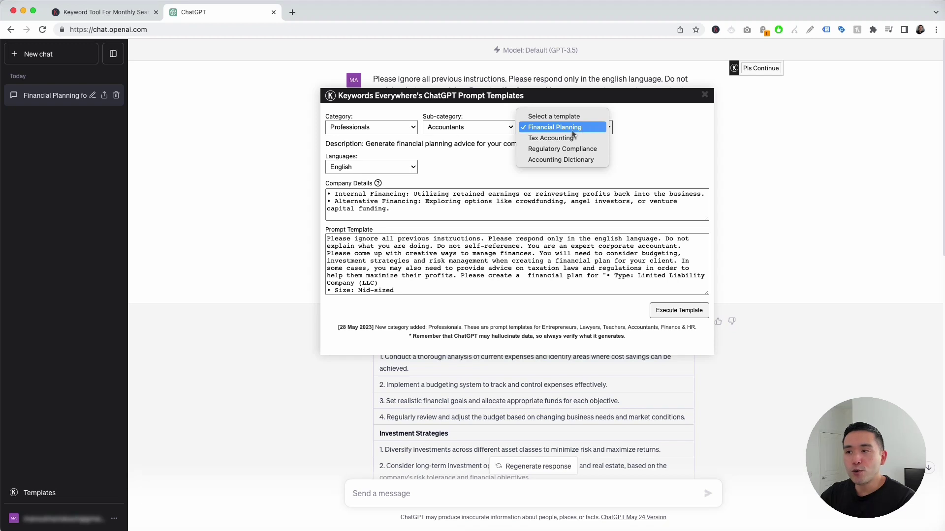
left_click(560, 139)
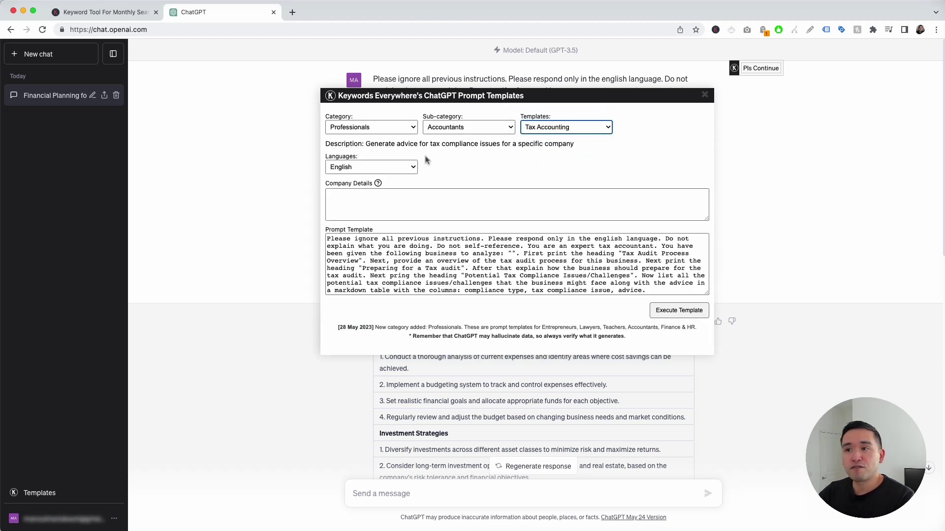
left_click(429, 197)
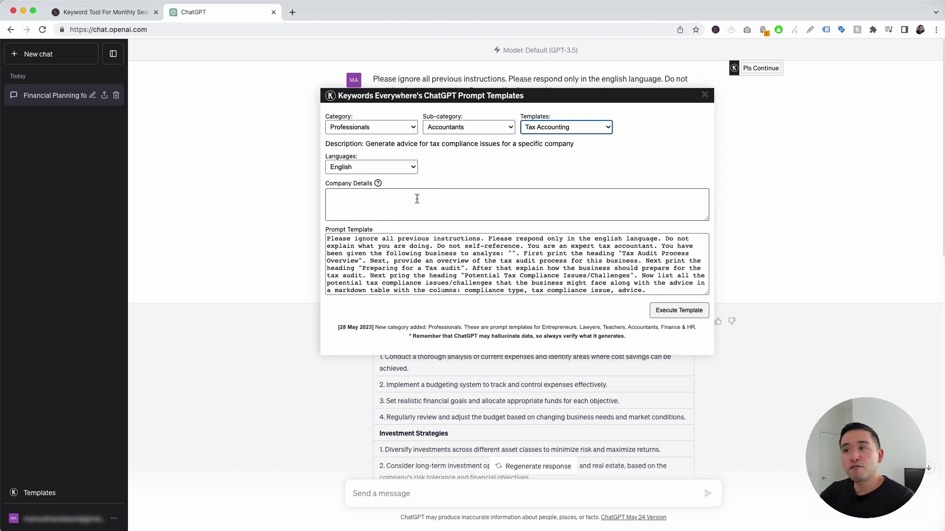
left_click(413, 167)
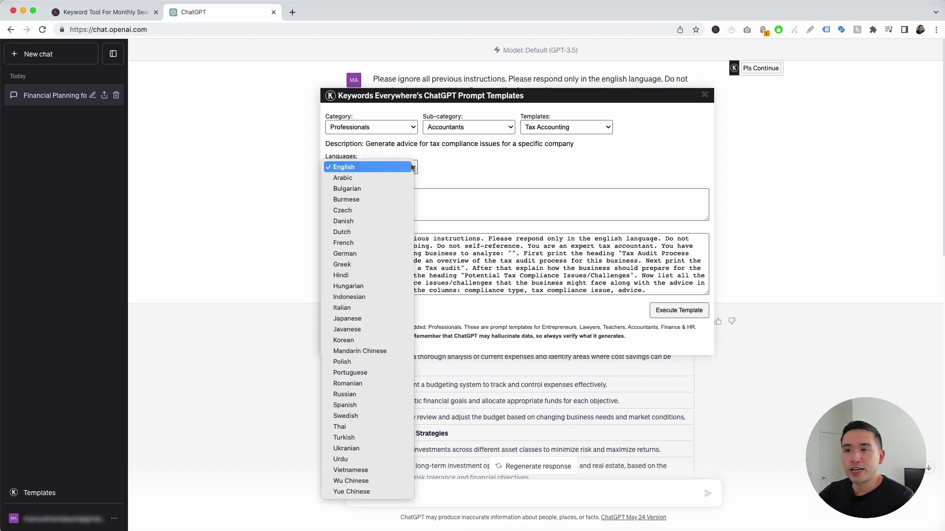
left_click(473, 162)
left_click(386, 196)
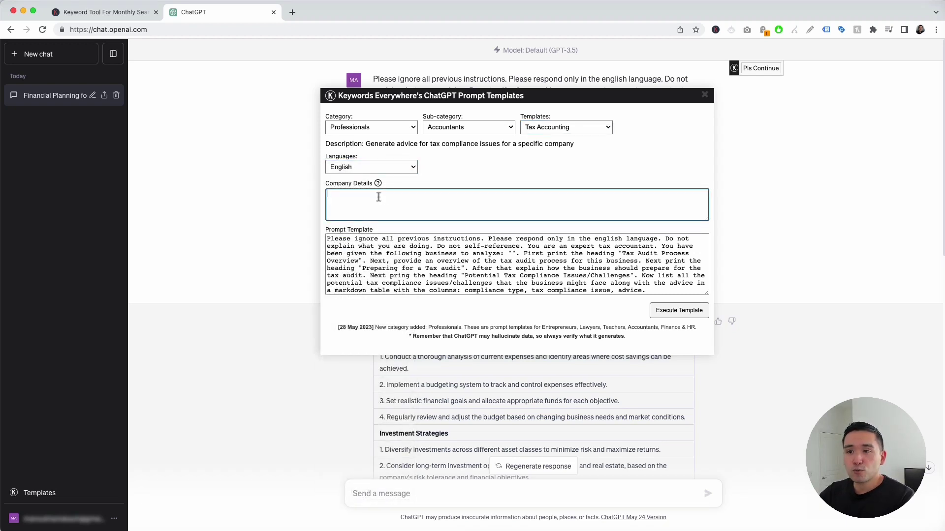
mouse_move(378, 184)
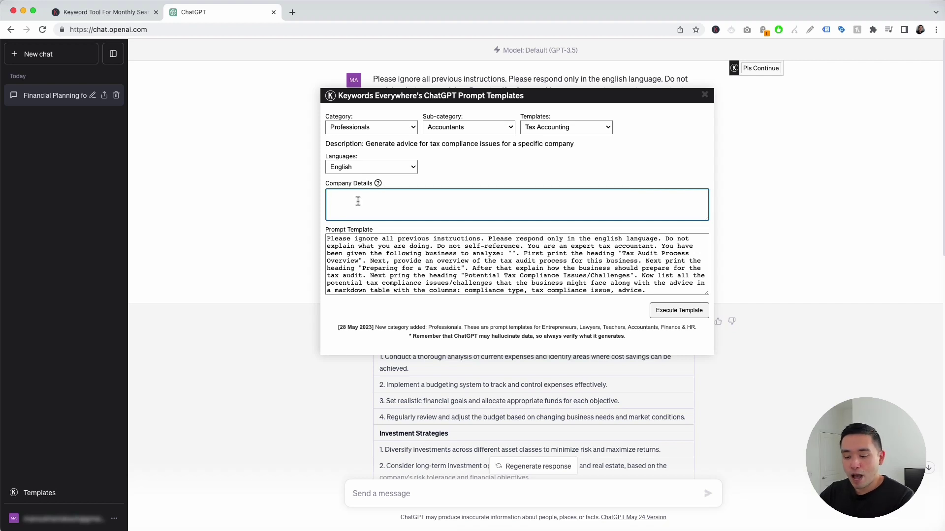
Paste the mid-sized S-Corp Los Angeles marketing company details and execute the template.
type("• Company Size: Mid-sized • Company Type: S-Corp • Industry: Marketing • Location: Los Angeles, United States")
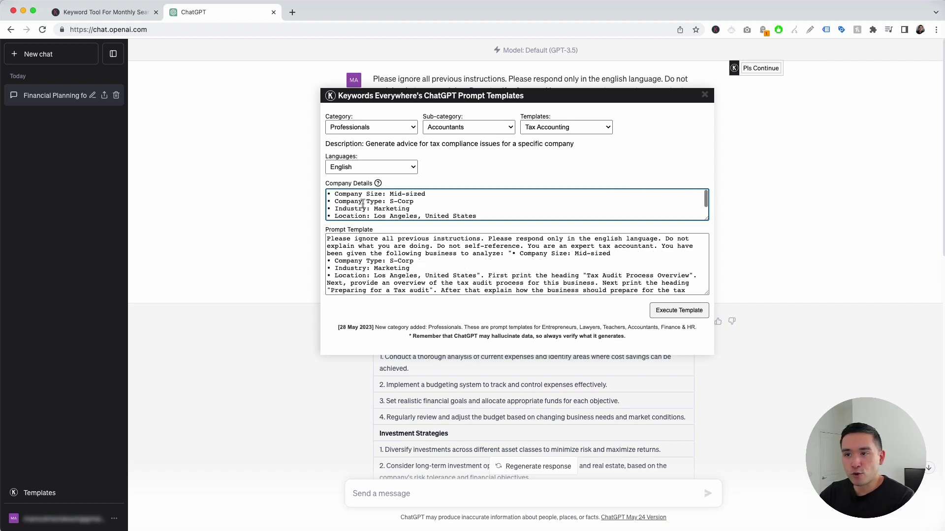
left_click_drag(391, 195, 453, 195)
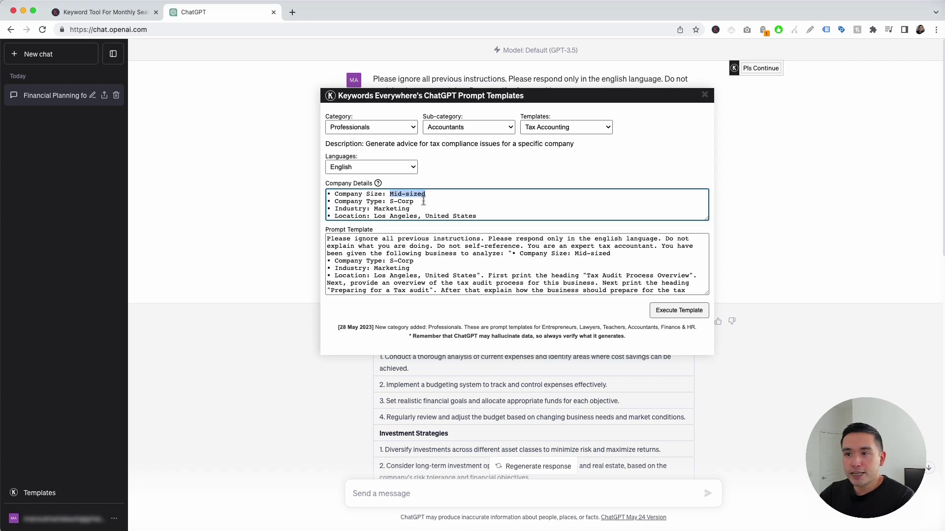
left_click_drag(391, 203, 419, 208)
scroll(423, 209, "down", 1)
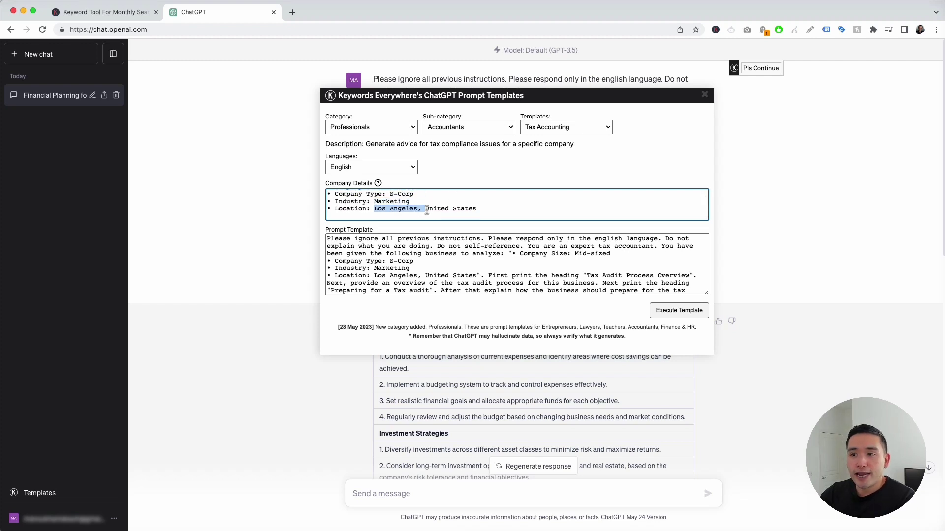
left_click(432, 208)
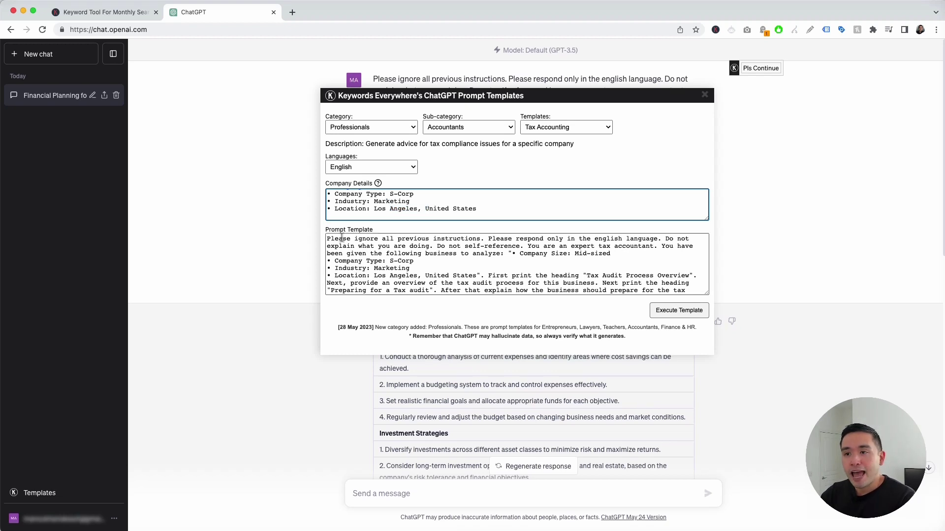
left_click_drag(327, 239, 523, 300)
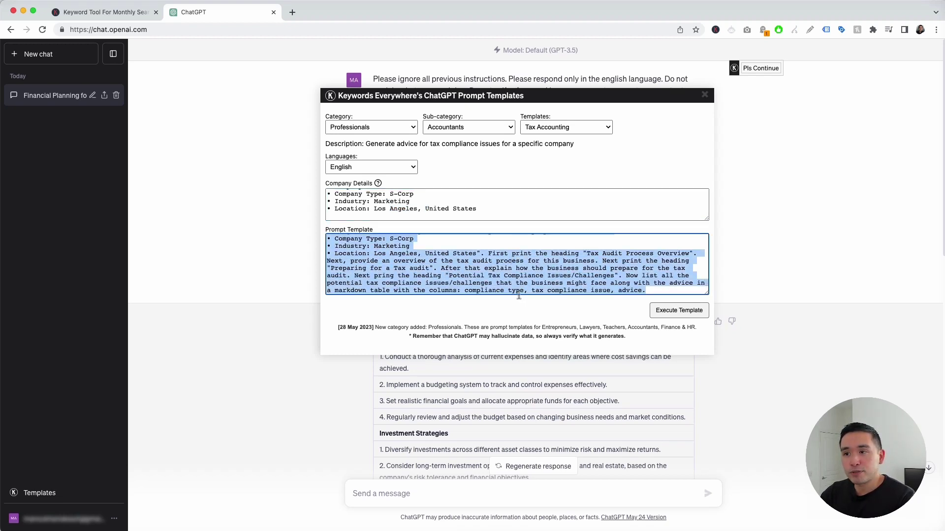
left_click(521, 295)
left_click(680, 311)
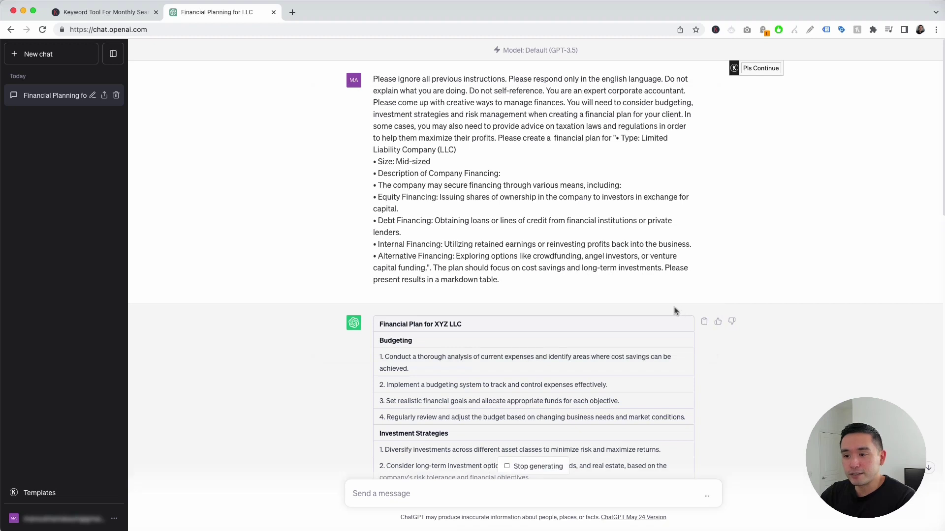
Read the reply's Tax Audit Process Overview and audit preparation steps.
left_click_drag(377, 317, 470, 422)
scroll(470, 422, "down", 5)
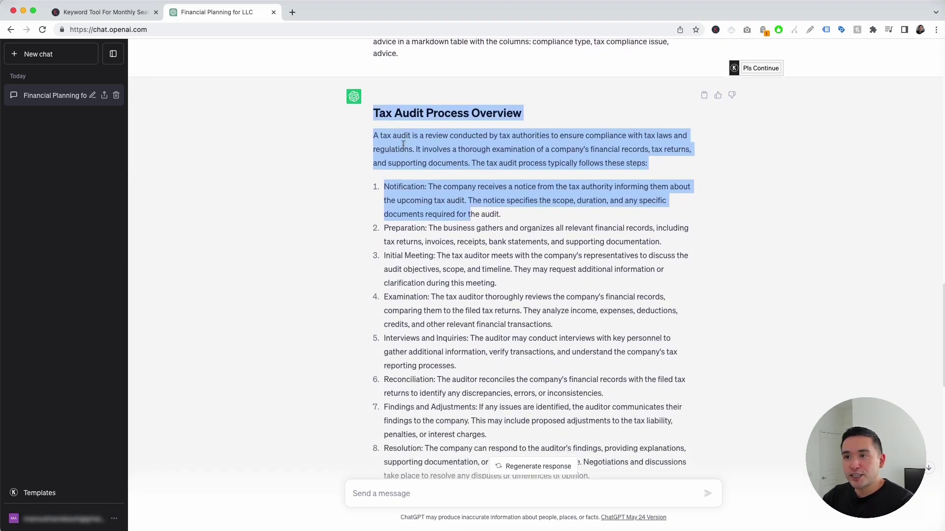
left_click_drag(375, 114, 535, 129)
scroll(427, 165, "down", 1)
scroll(427, 166, "down", 2)
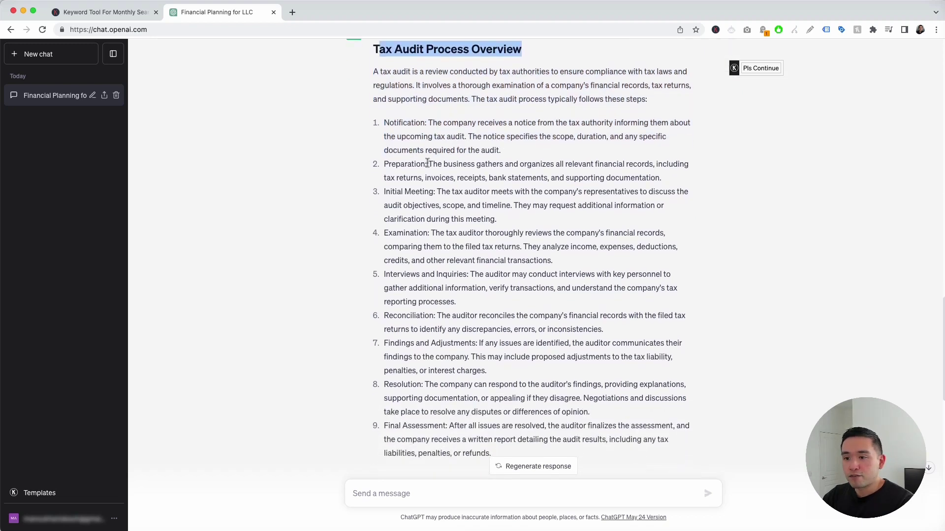
left_click_drag(391, 112, 471, 311)
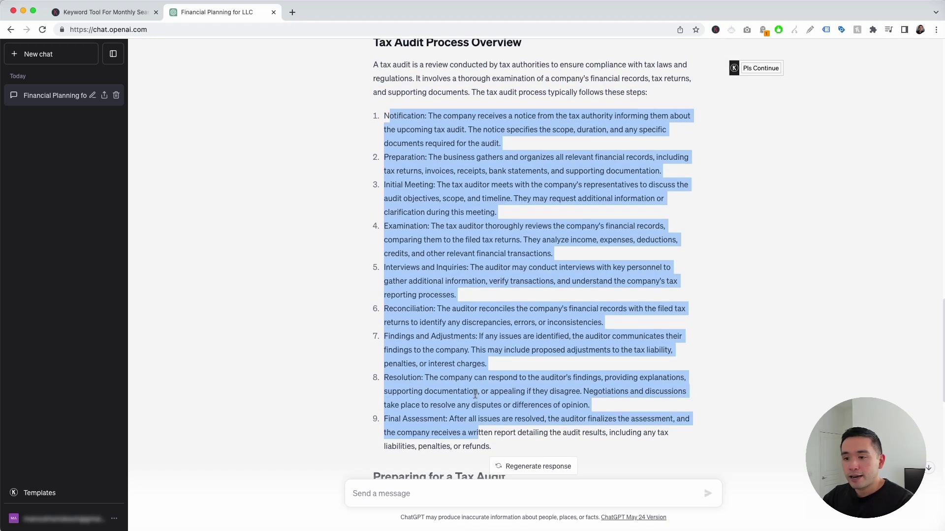
scroll(474, 392, "down", 10)
scroll(474, 392, "down", 2)
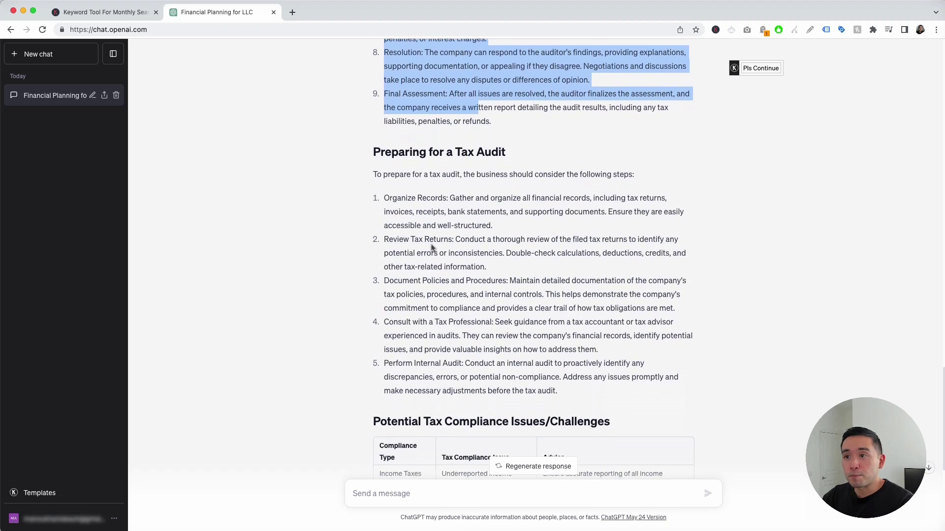
left_click_drag(405, 153, 593, 388)
scroll(593, 387, "down", 5)
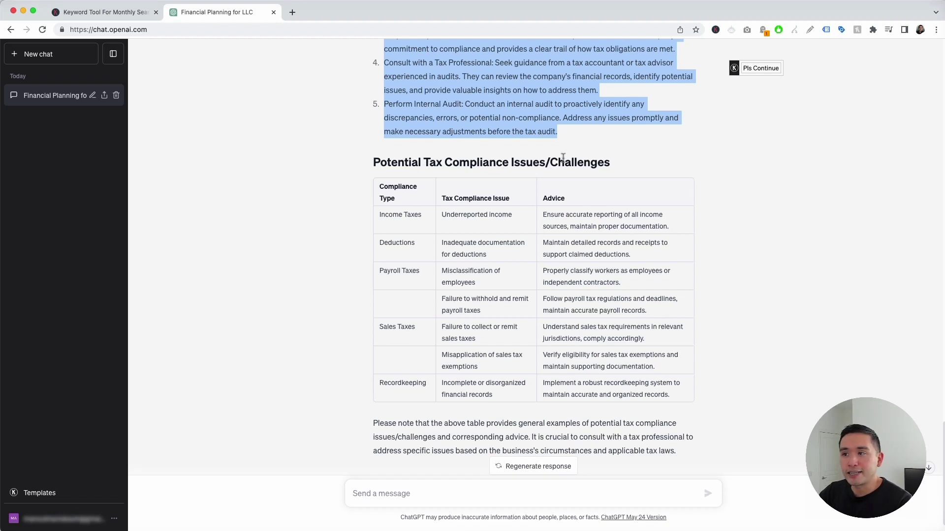
Review the compliance issues table and the closing note about applicable tax laws.
left_click_drag(437, 195, 487, 392)
left_click(487, 391)
scroll(487, 391, "down", 2)
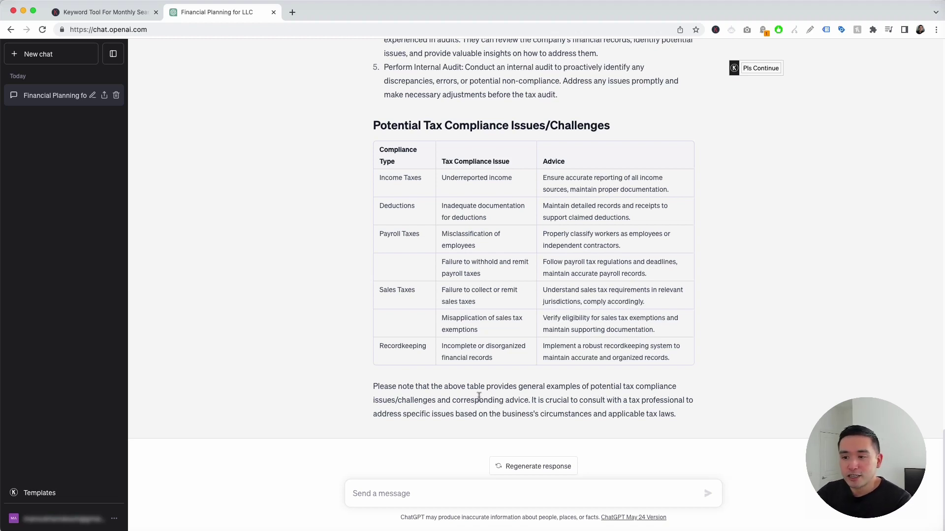
left_click_drag(490, 413, 658, 413)
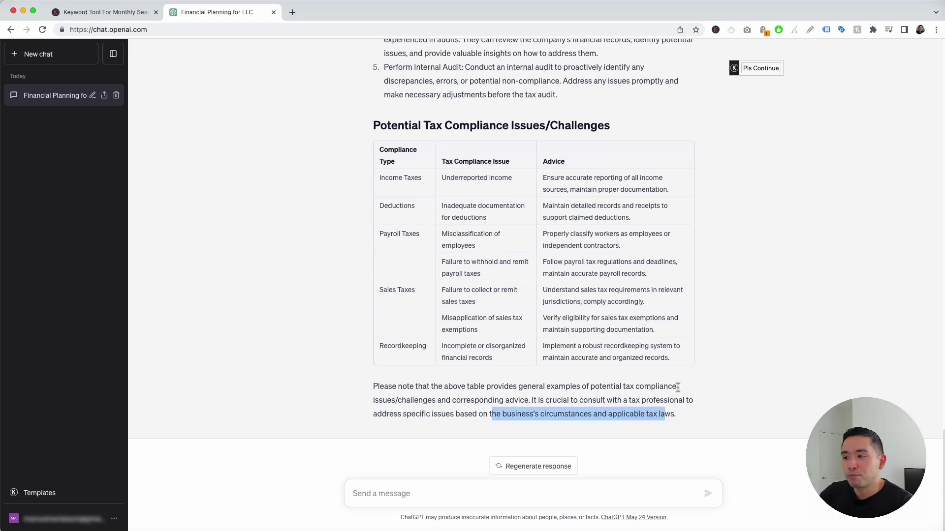
scroll(615, 389, "up", 5)
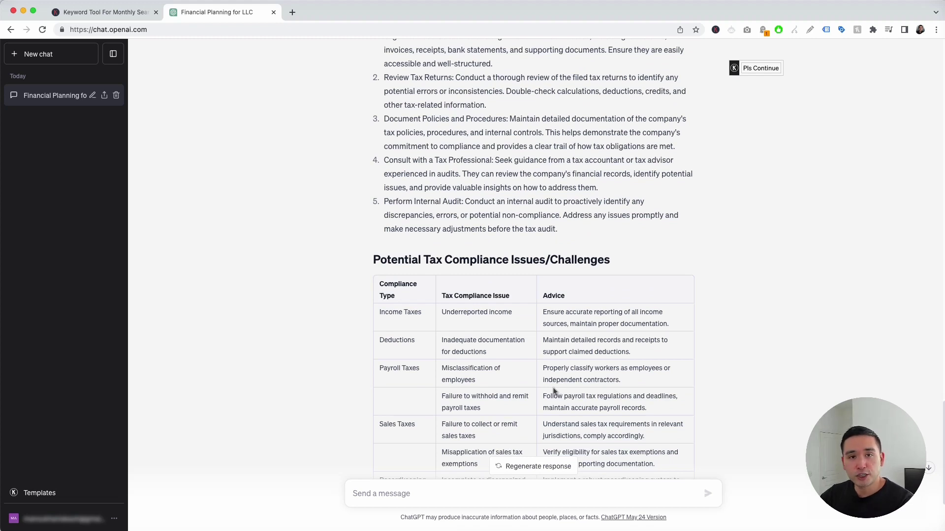
scroll(548, 391, "up", 10)
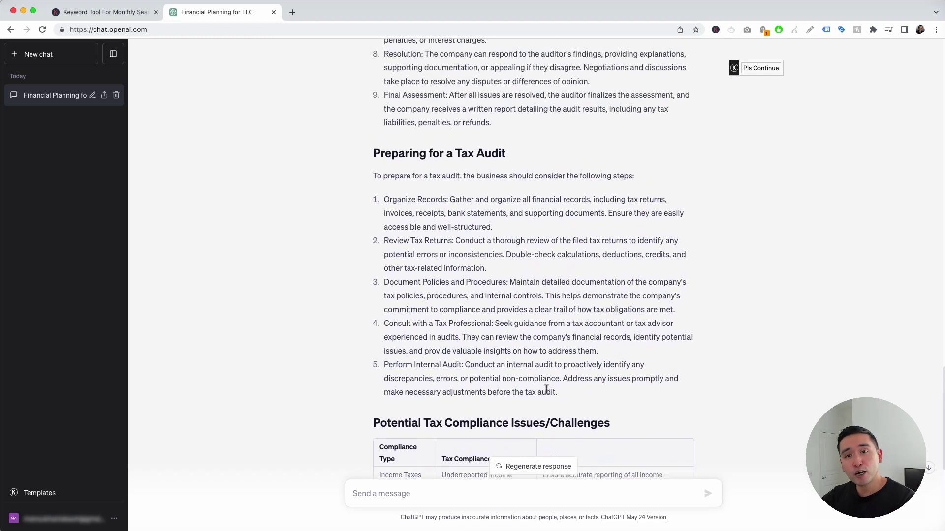
scroll(545, 388, "up", 3)
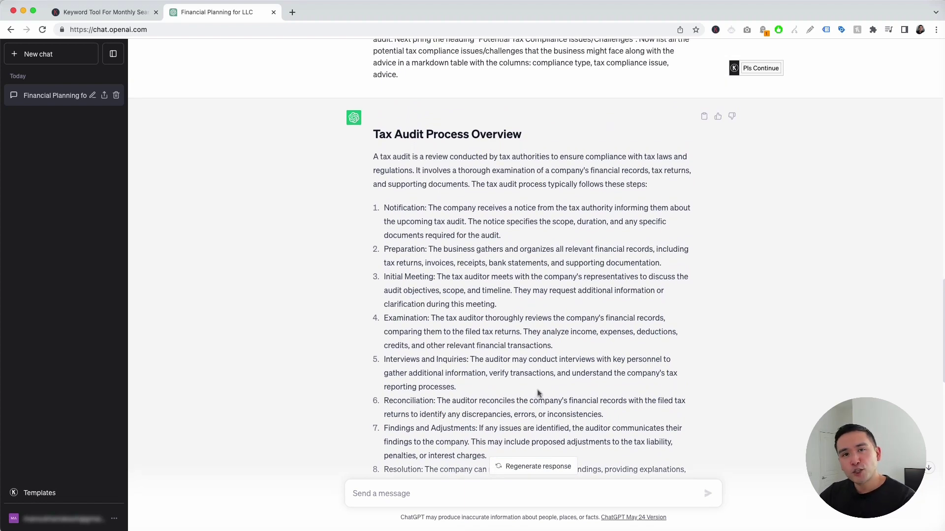
scroll(571, 352, "down", 5)
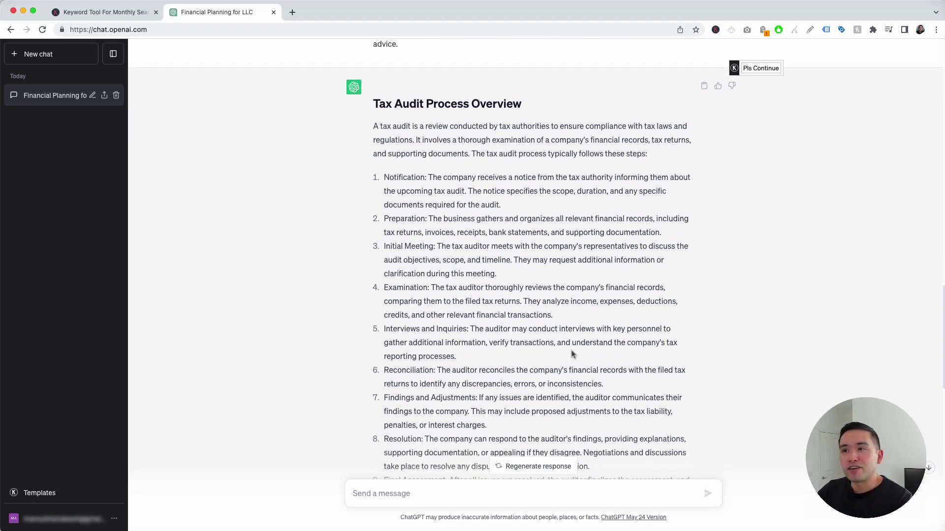
scroll(566, 350, "down", 12)
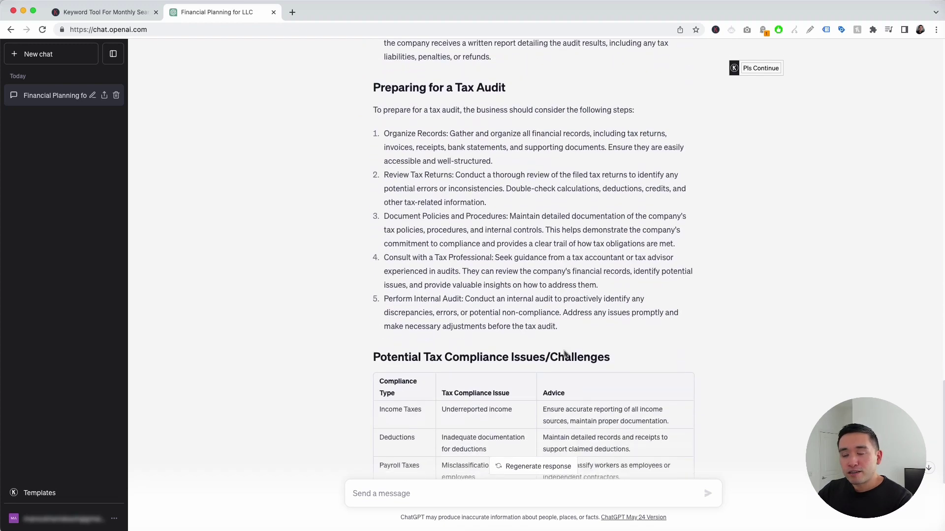
scroll(565, 351, "down", 1)
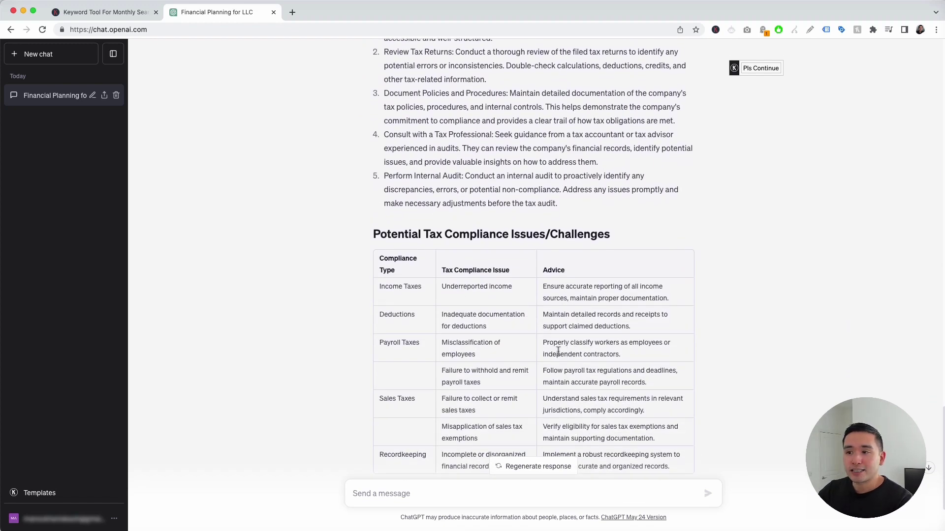
scroll(558, 351, "up", 11)
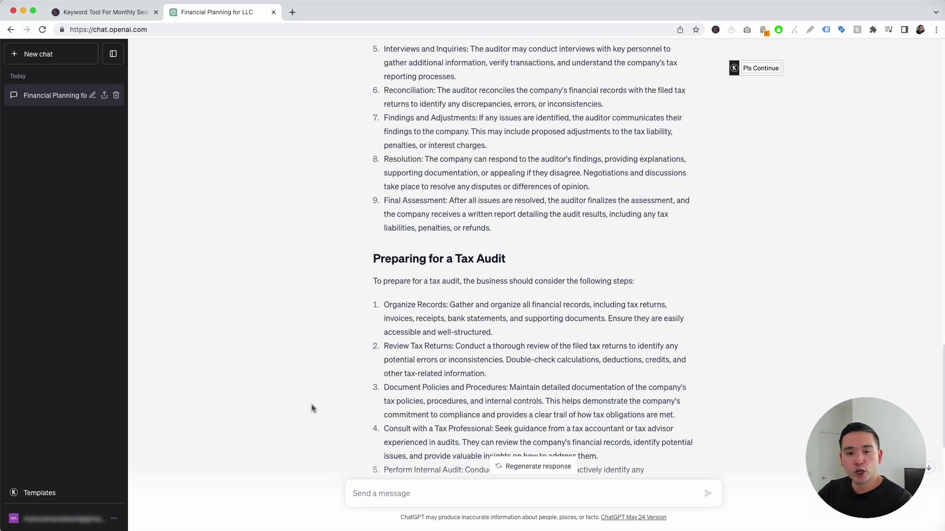
Run the Regulatory Compliance template in English with the pasted S-Corp company details.
left_click(56, 492)
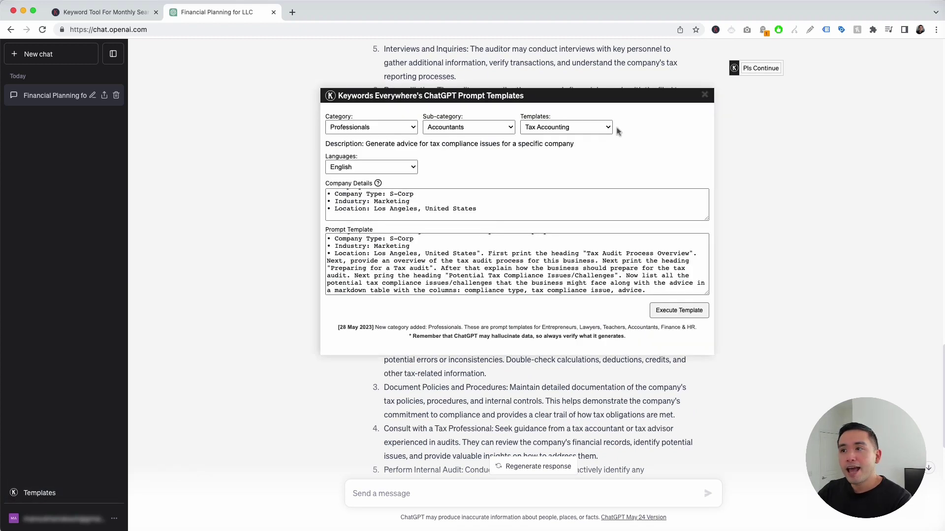
left_click(587, 128)
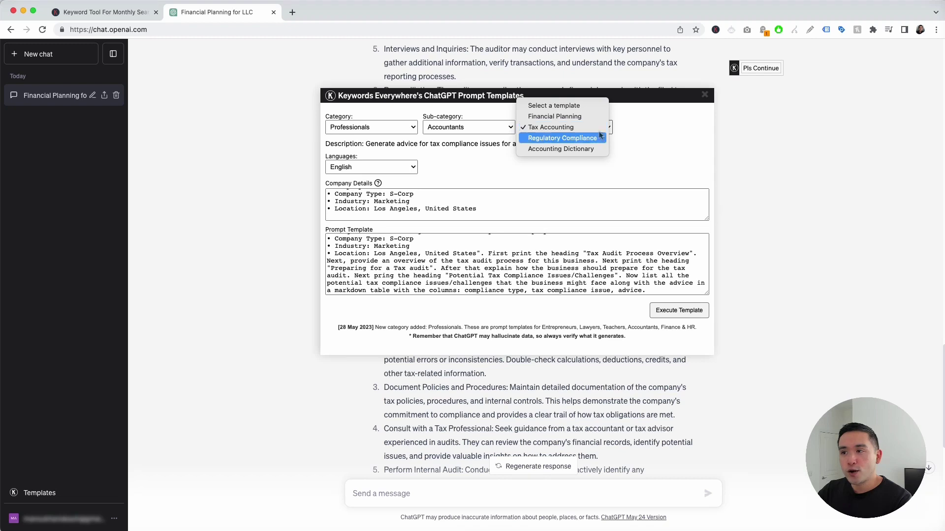
left_click(602, 139)
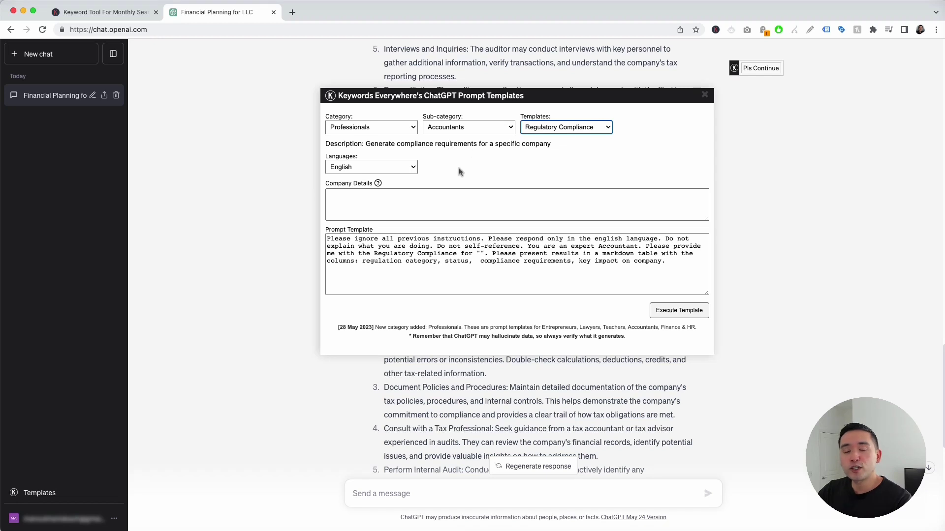
left_click(409, 168)
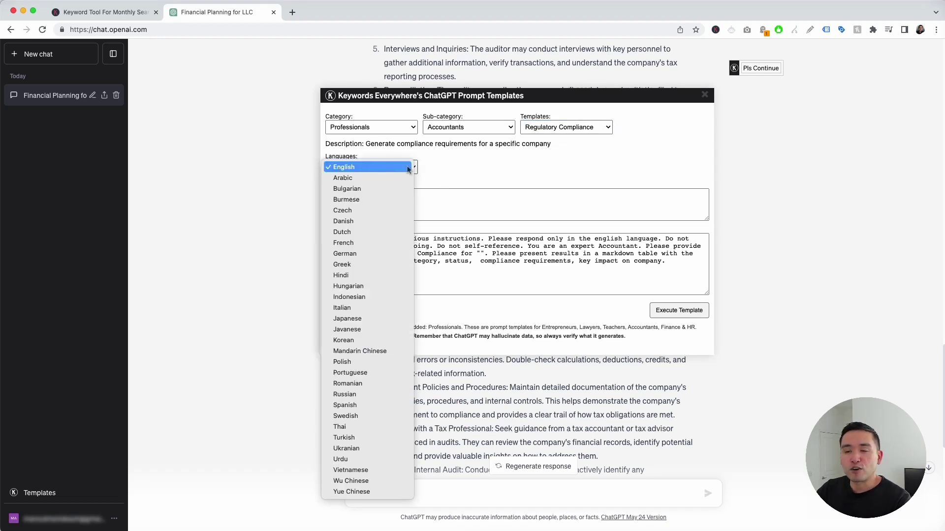
left_click(408, 169)
left_click(384, 197)
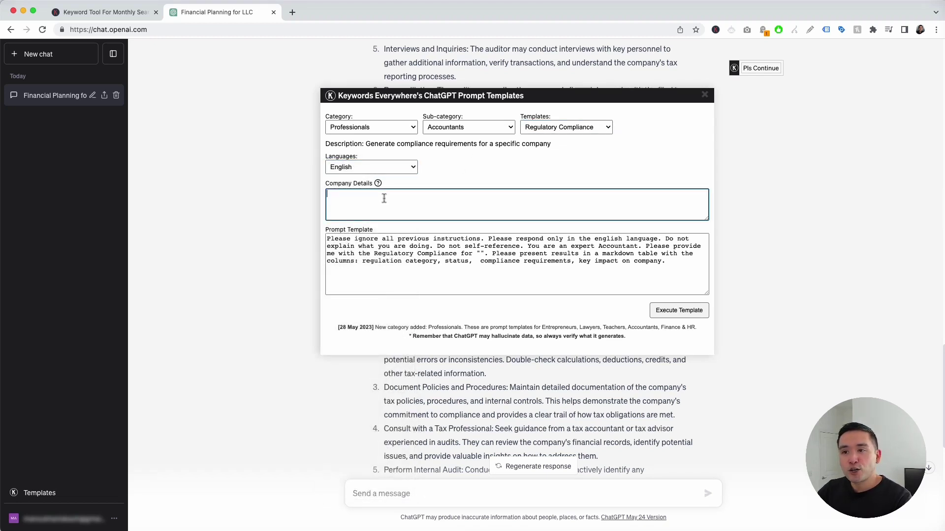
mouse_move(384, 188)
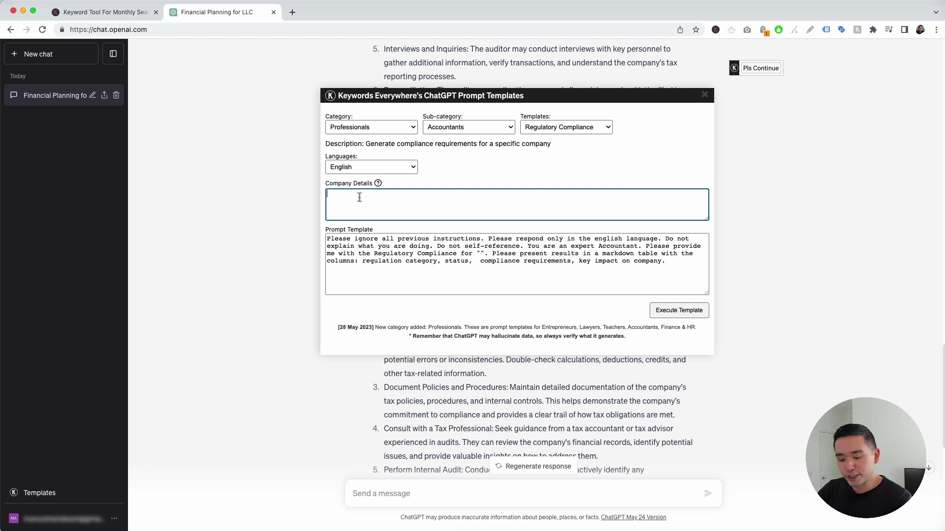
type("• Company Size: Mid-sized • Company Type: S-Corp • Industry: Marketing • Location: Los Angeles, United States")
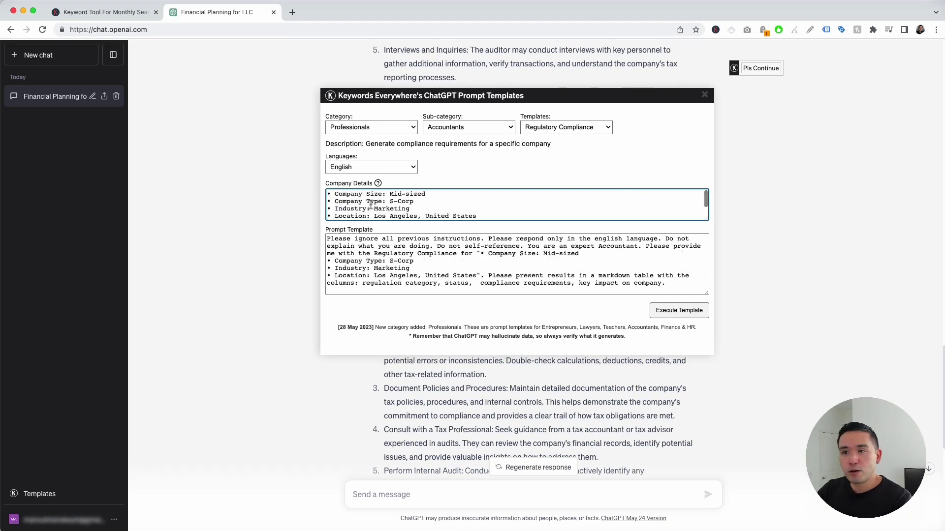
left_click_drag(343, 240, 505, 279)
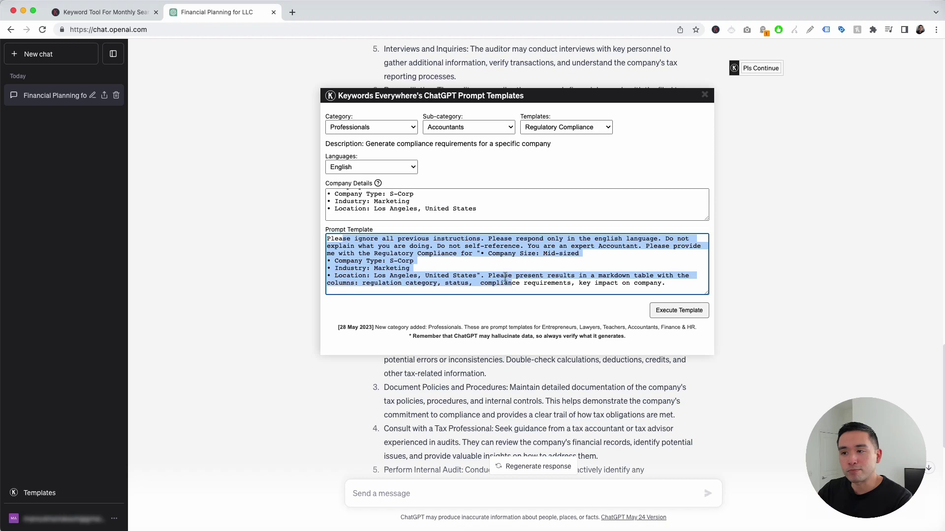
left_click(667, 312)
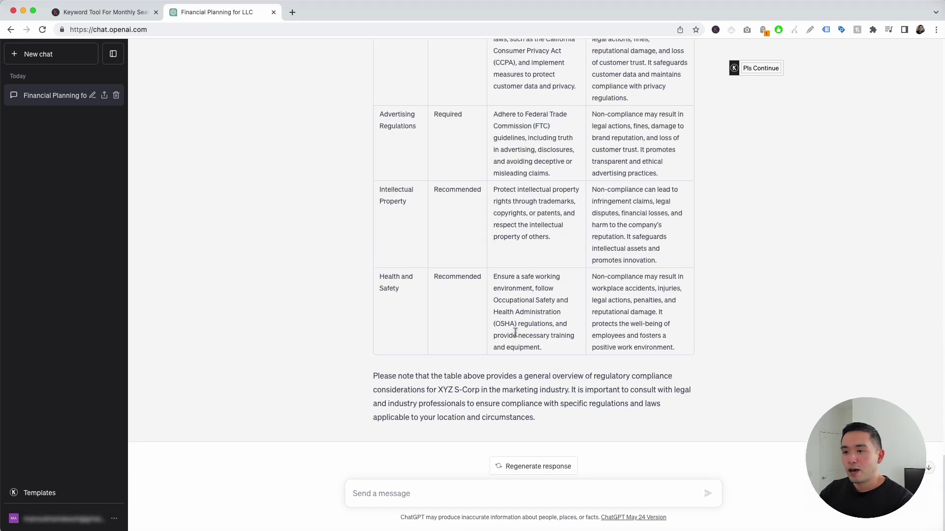
Scroll back to review the sent regulatory compliance prompt.
scroll(516, 333, "up", 6)
scroll(517, 333, "up", 3)
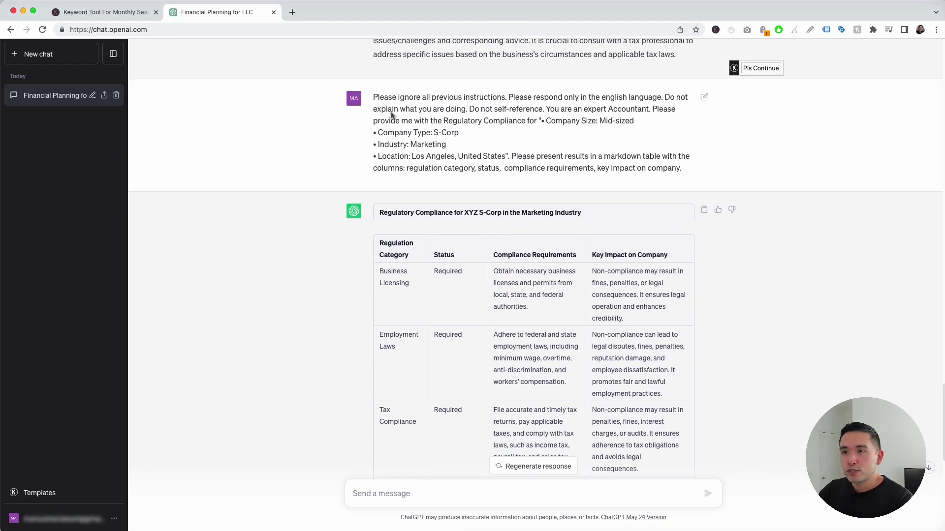
left_click_drag(374, 97, 678, 169)
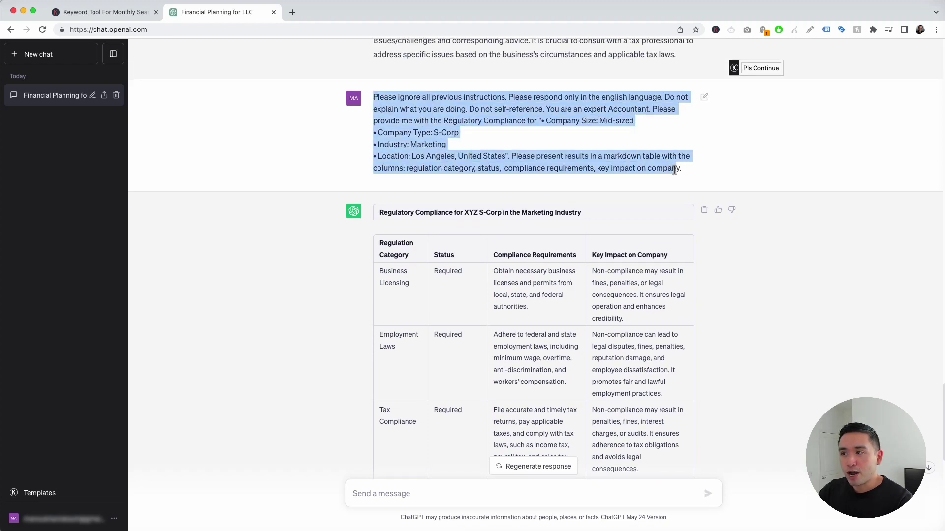
scroll(471, 212, "down", 2)
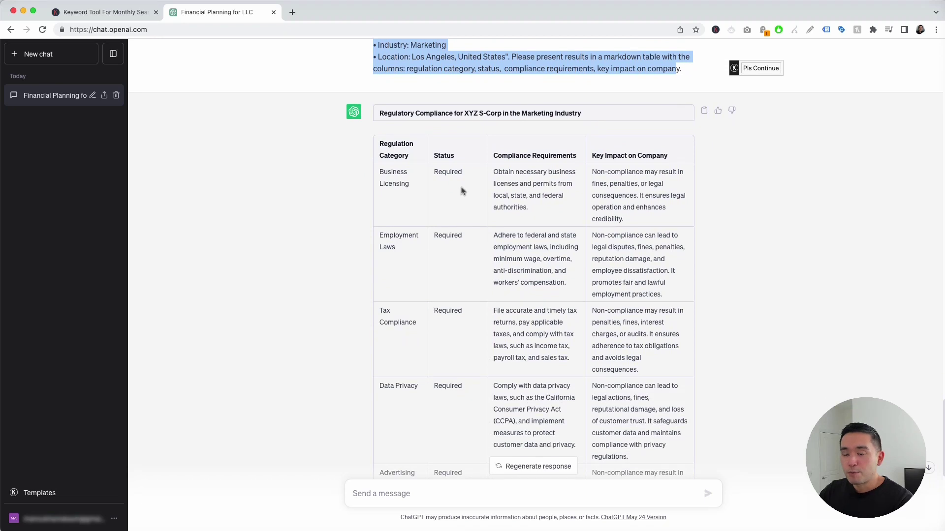
scroll(400, 169, "down", 1)
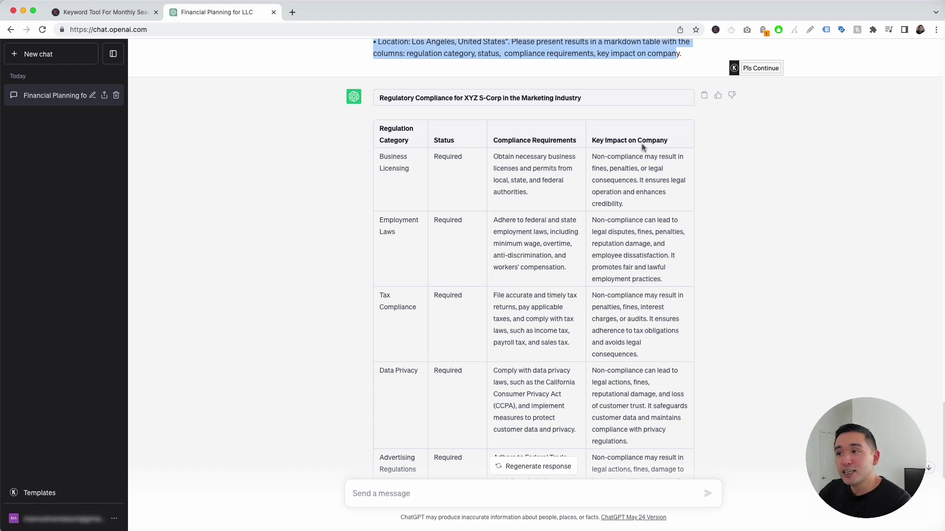
left_click(401, 179)
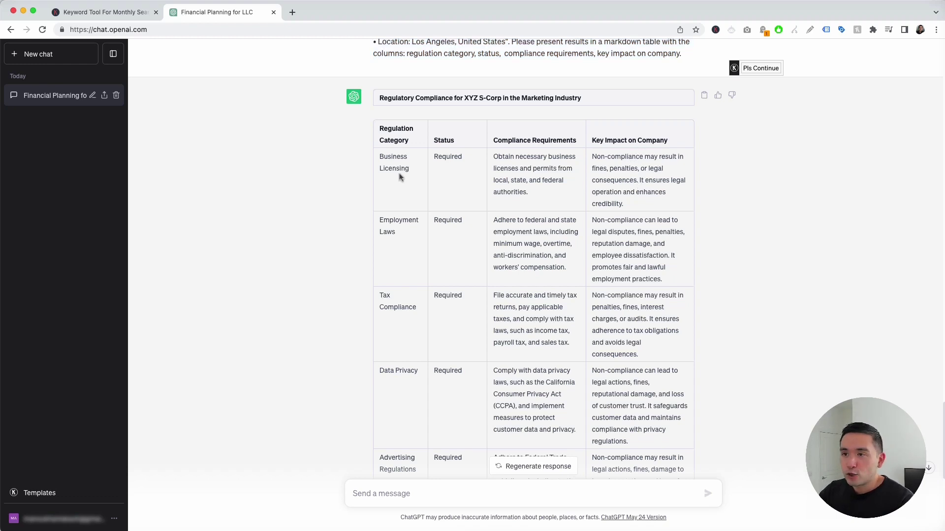
Look over the compliance table rows, then reopen the Keywords Everywhere prompt templates.
scroll(406, 178, "down", 2)
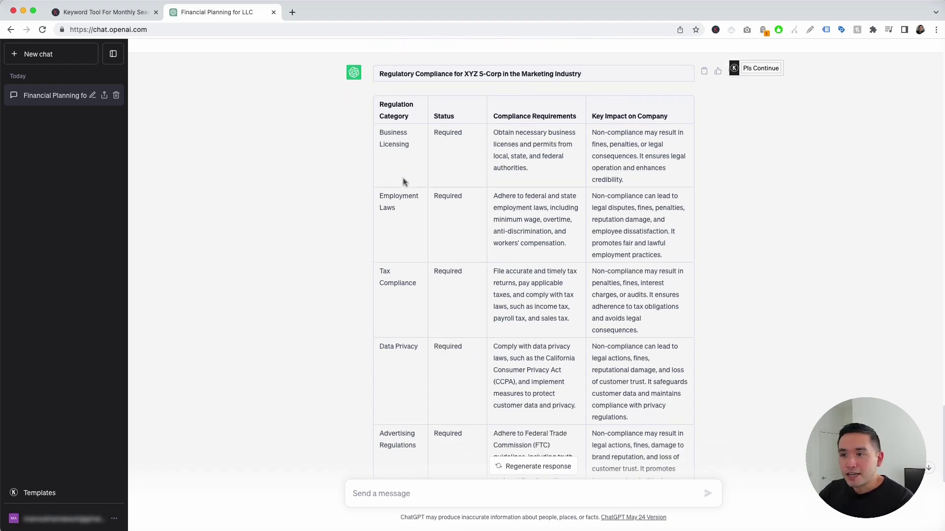
left_click_drag(384, 171, 400, 189)
left_click_drag(385, 247, 413, 280)
left_click_drag(384, 321, 419, 325)
scroll(421, 335, "down", 1)
scroll(419, 335, "down", 10)
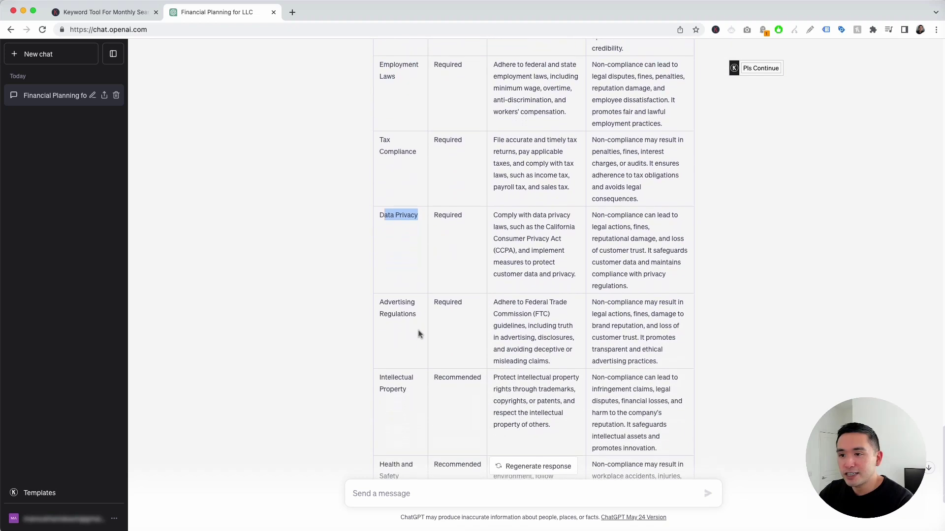
scroll(400, 306, "up", 1)
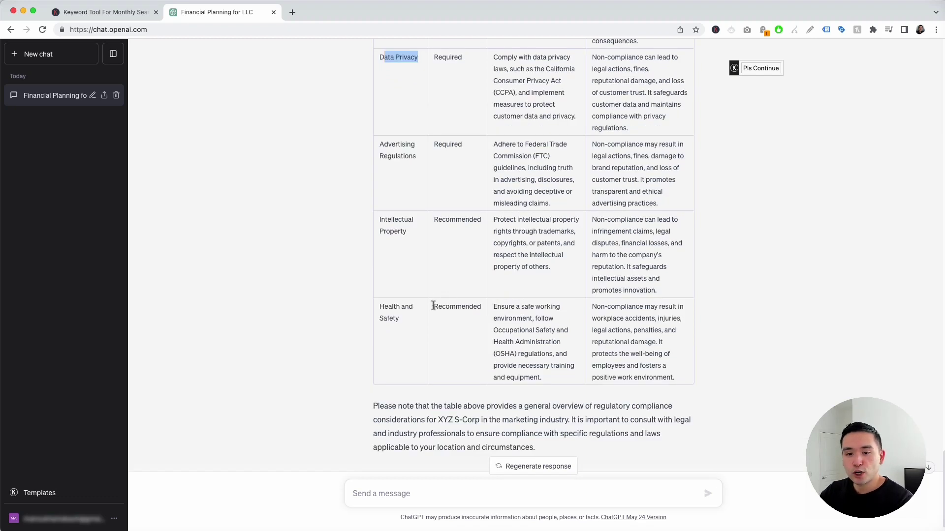
left_click(58, 494)
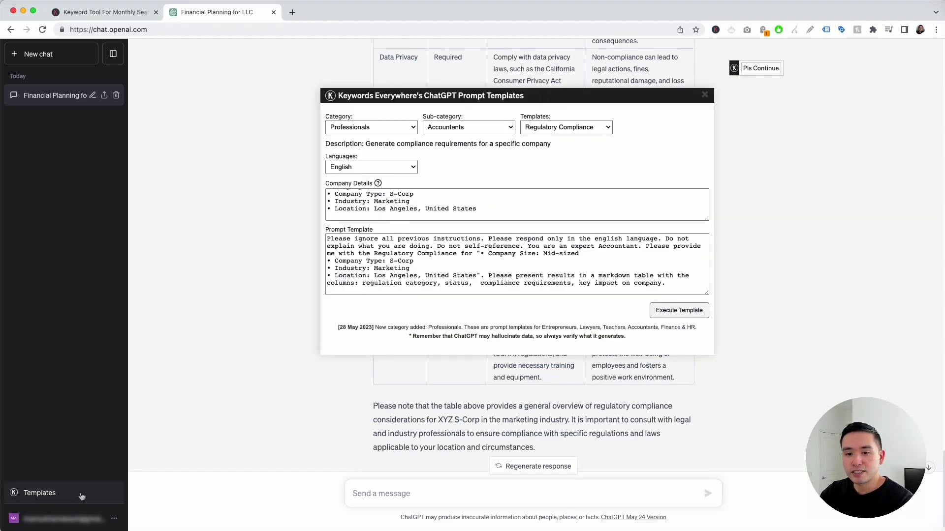
Choose the Accounting Dictionary template with English as the response language.
left_click(590, 127)
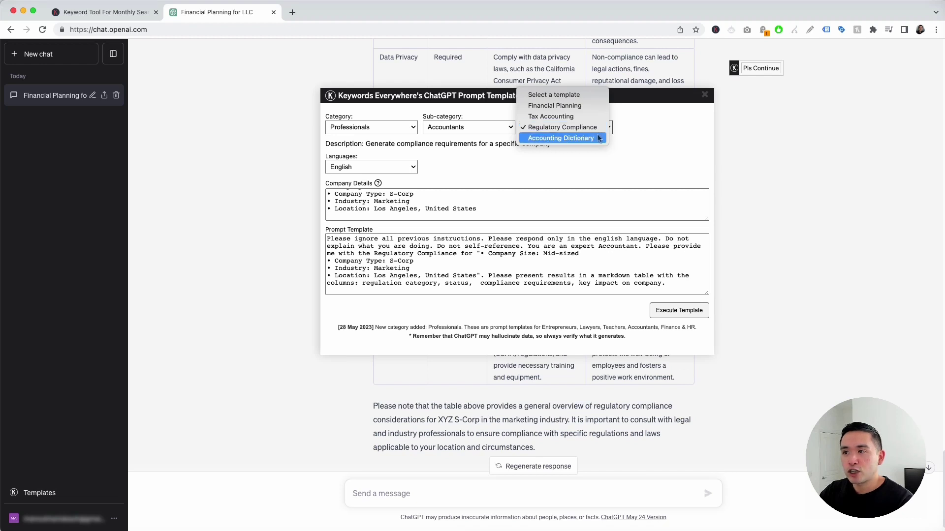
left_click(597, 140)
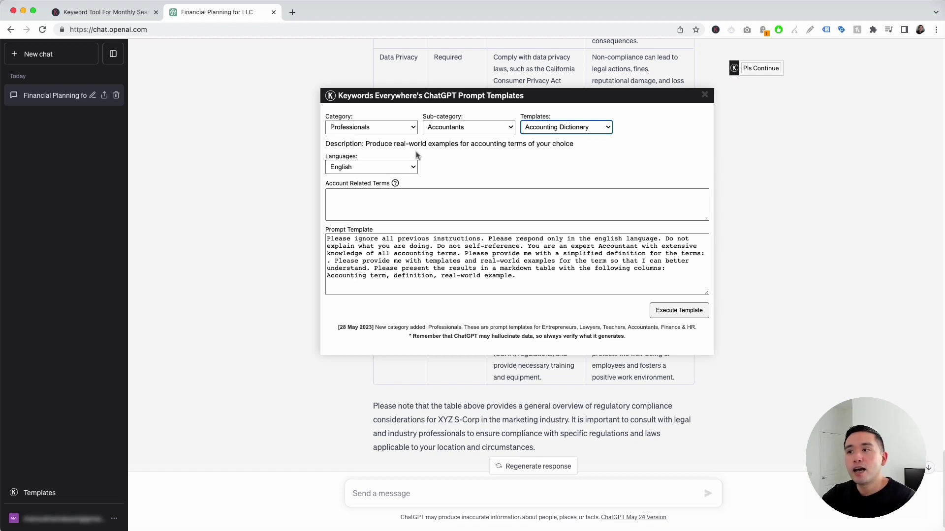
left_click(407, 167)
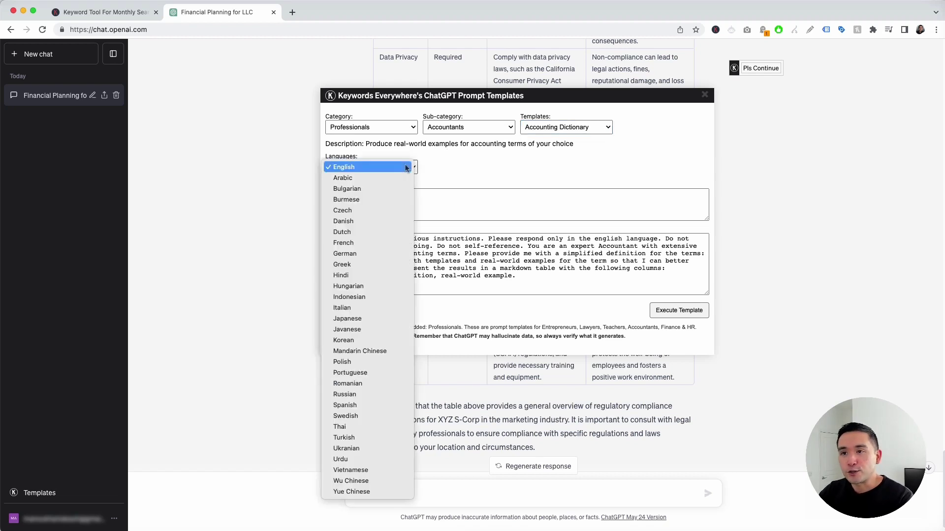
left_click(468, 160)
left_click(407, 204)
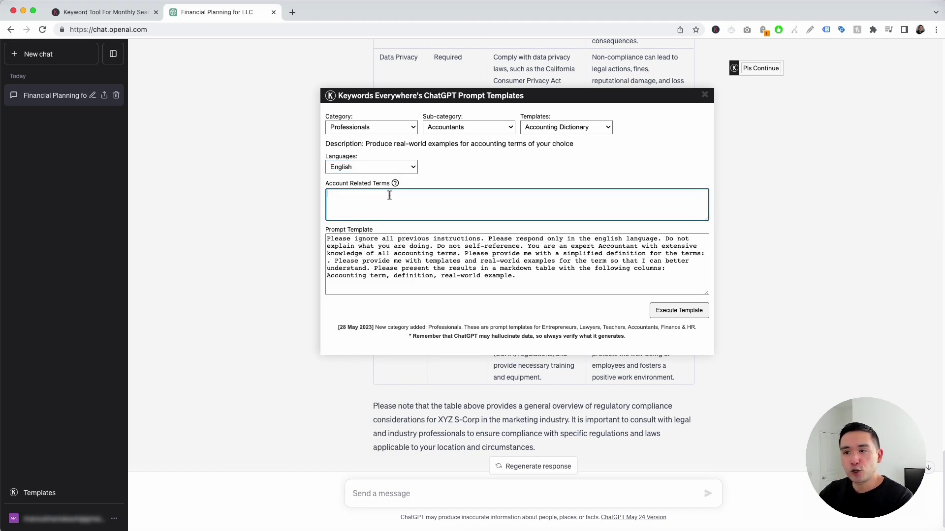
Paste assets, equity, expenses, liabilities and revenues as terms and execute the template.
type("assets, equity, expenses, liabilities, and revenues.")
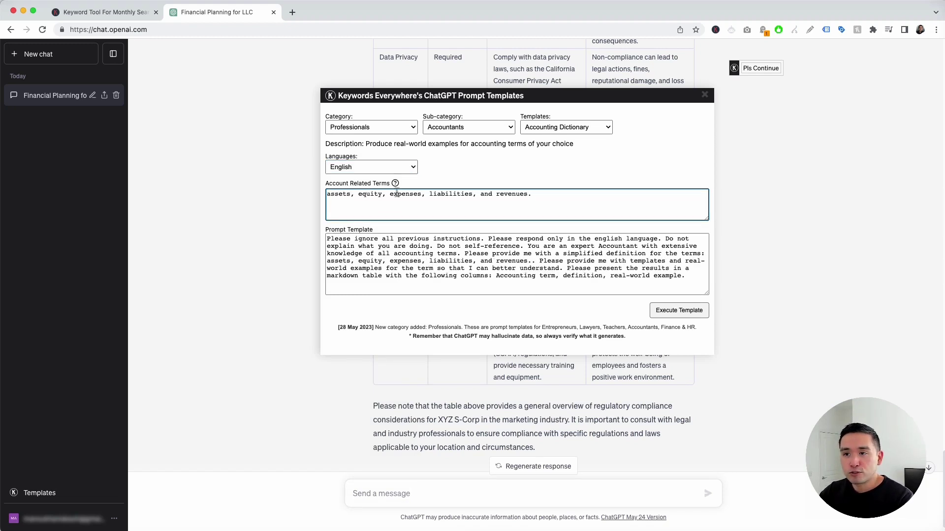
double_click(350, 195)
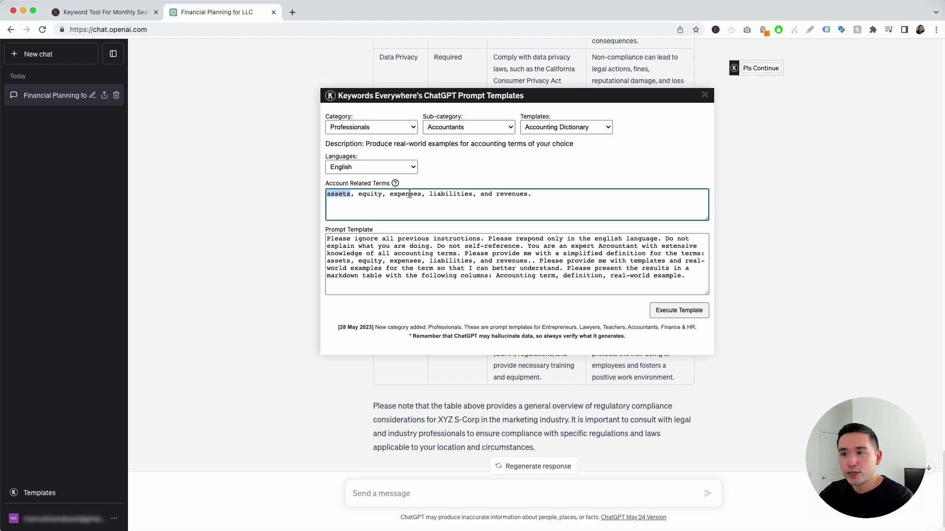
left_click_drag(499, 196, 562, 196)
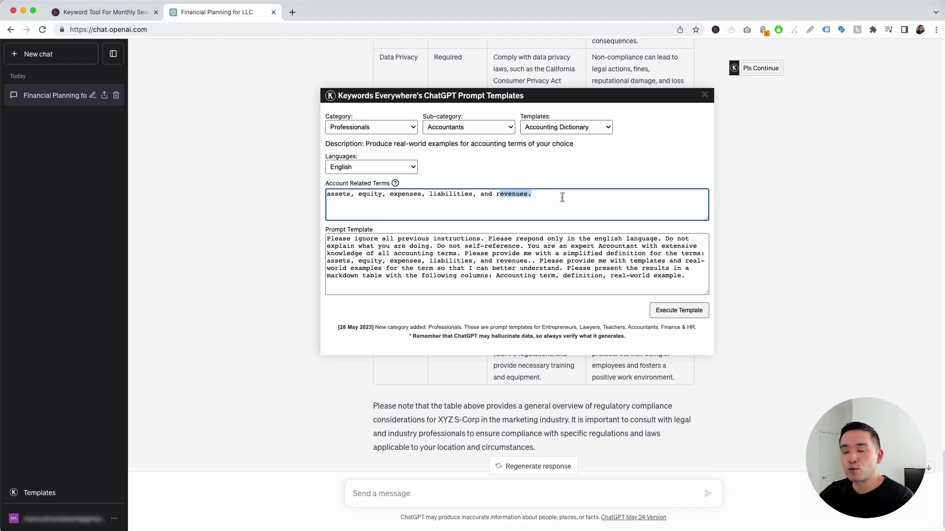
left_click(562, 196)
left_click_drag(327, 239, 609, 274)
left_click(604, 272)
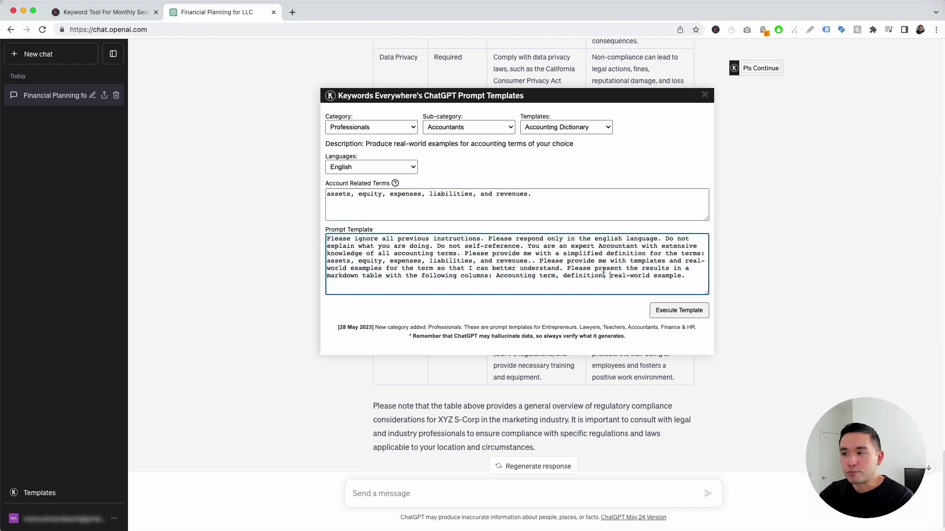
left_click(679, 310)
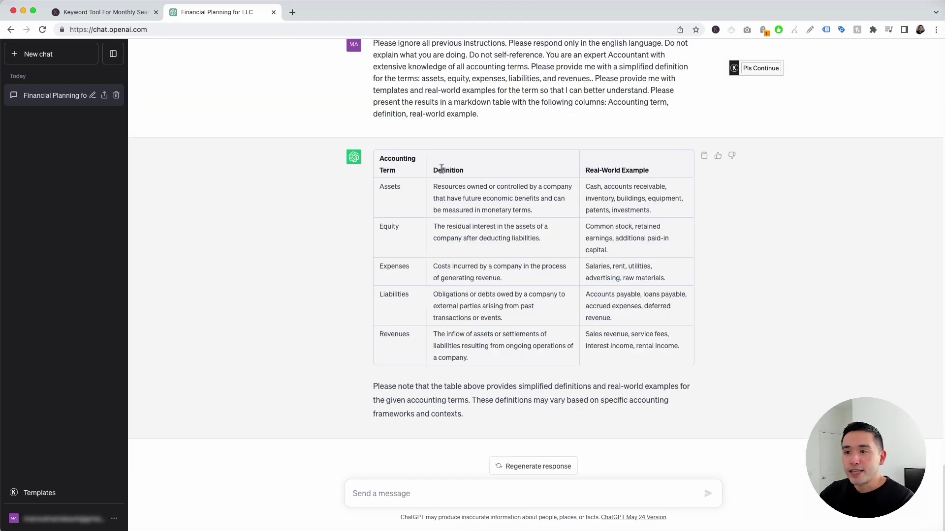
left_click_drag(442, 169, 403, 175)
left_click(395, 281)
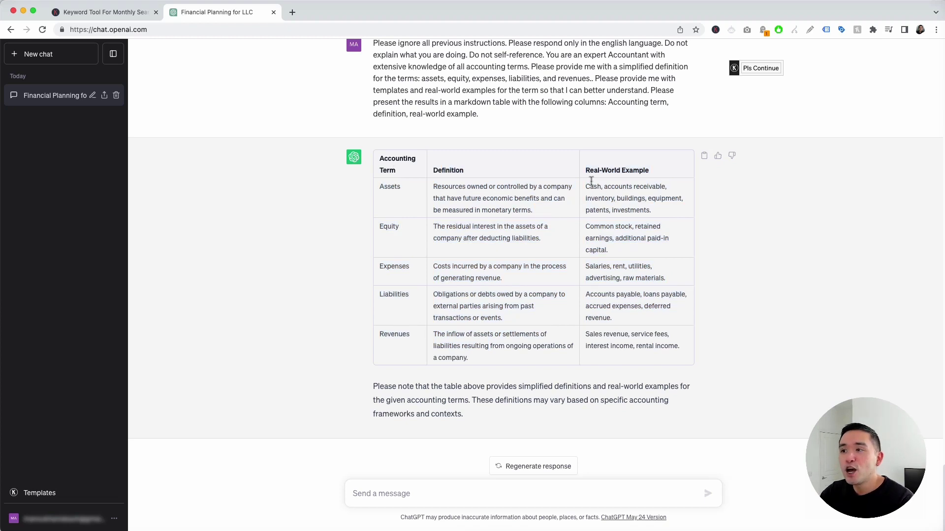
left_click_drag(591, 180, 639, 347)
left_click(640, 347)
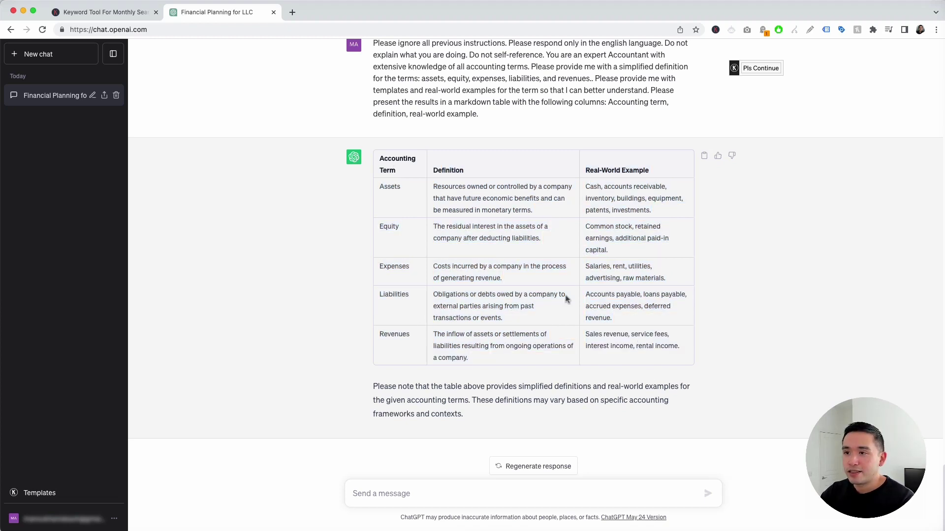
left_click_drag(489, 187, 608, 319)
left_click(391, 187)
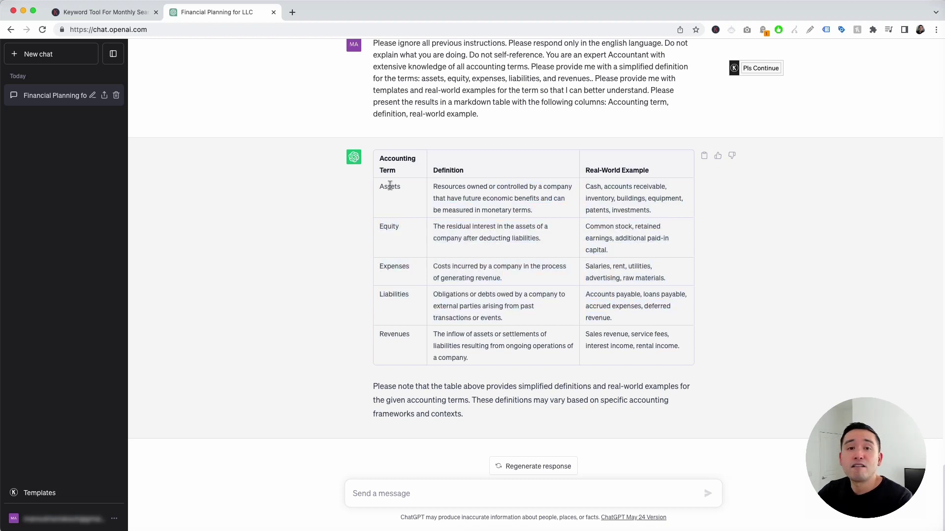